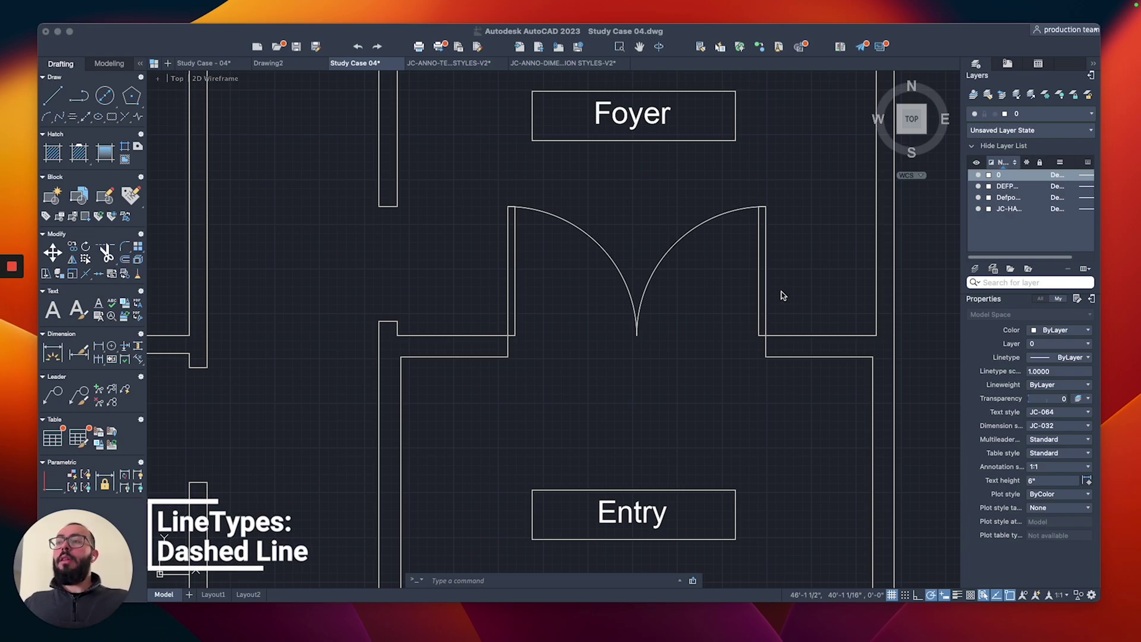
Zoom in on the double door's two swing arcs between the Foyer and Entry
click(713, 271)
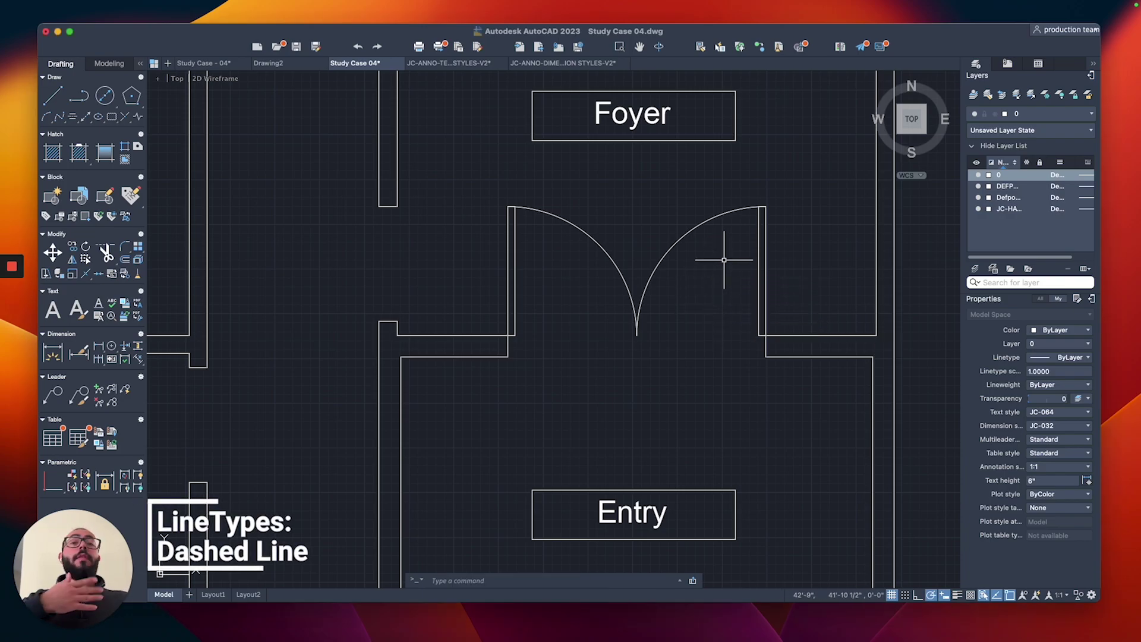
scroll(733, 212, up, 2)
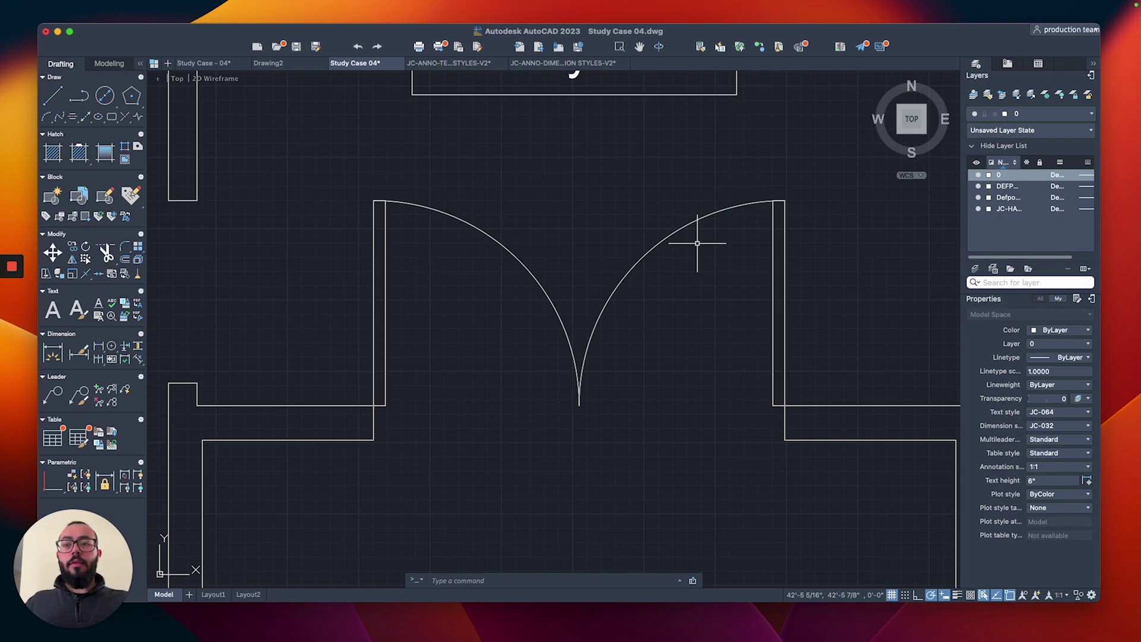
Open Select Linetype from the Properties Linetype list, showing only Continuous loaded
click(1042, 358)
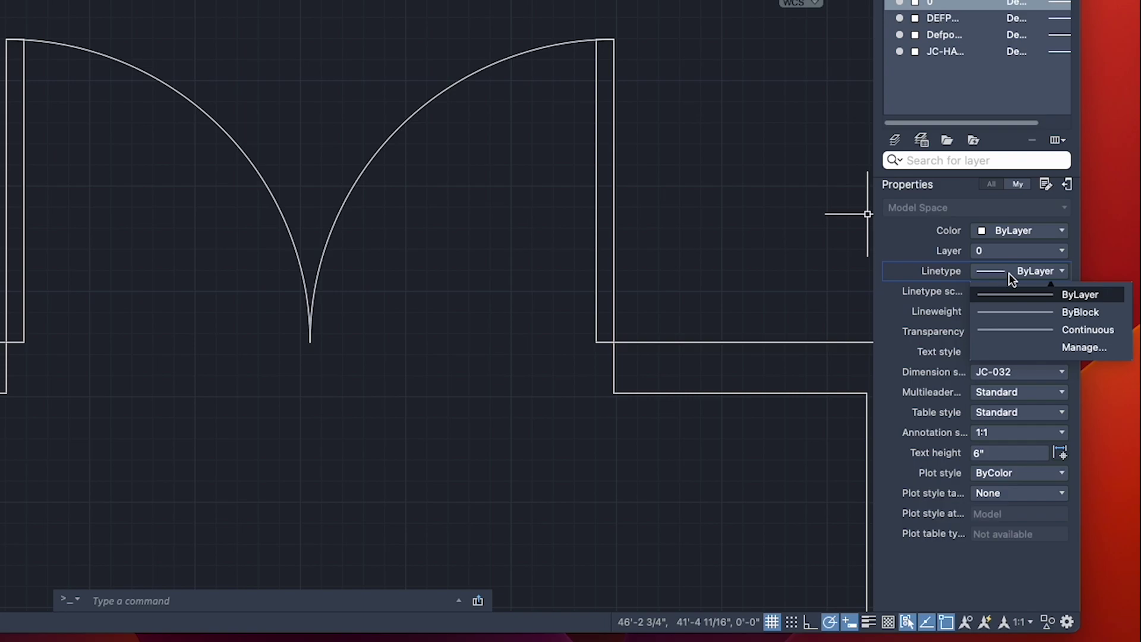
click(1039, 349)
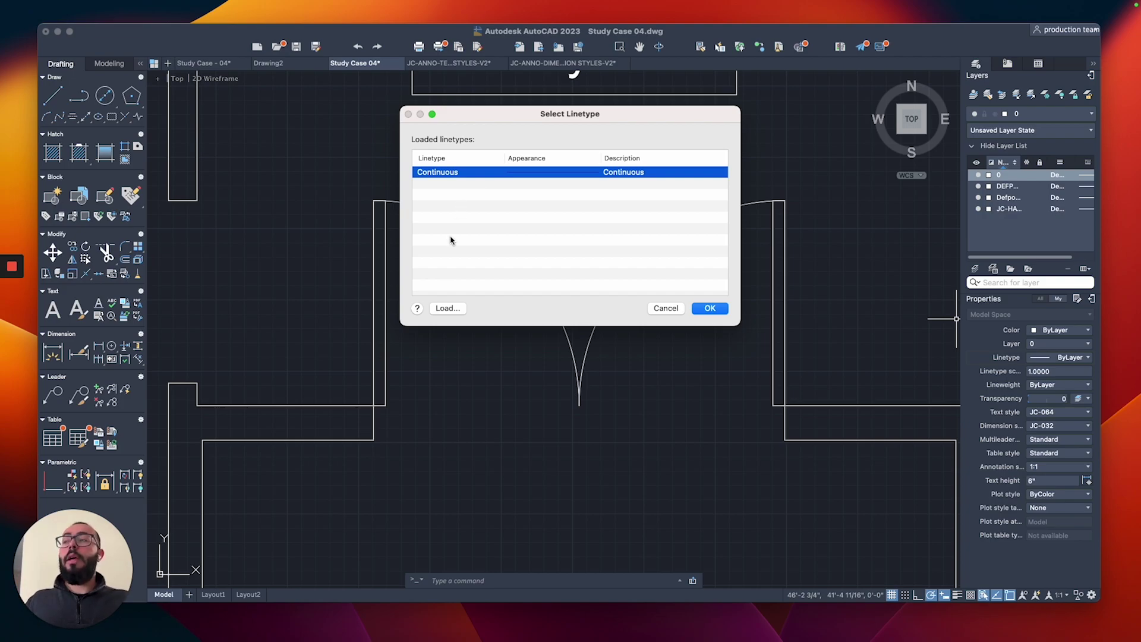
Open Load or Reload Linetypes, enlarge and reposition it, and browse the acad.lin list
click(449, 309)
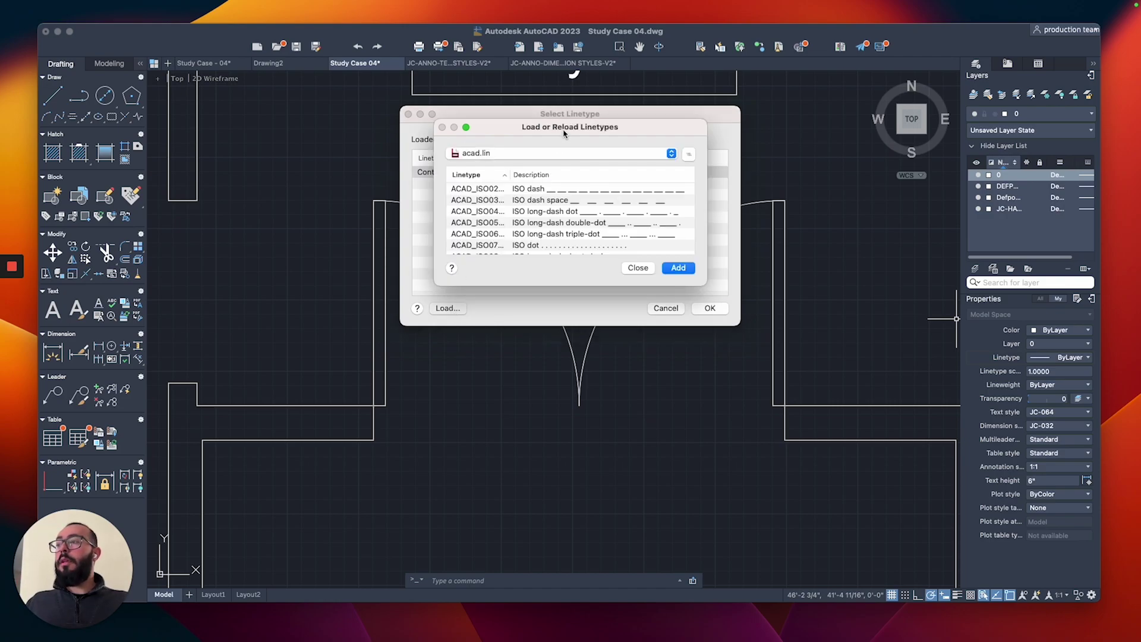
drag(561, 131, 243, 116)
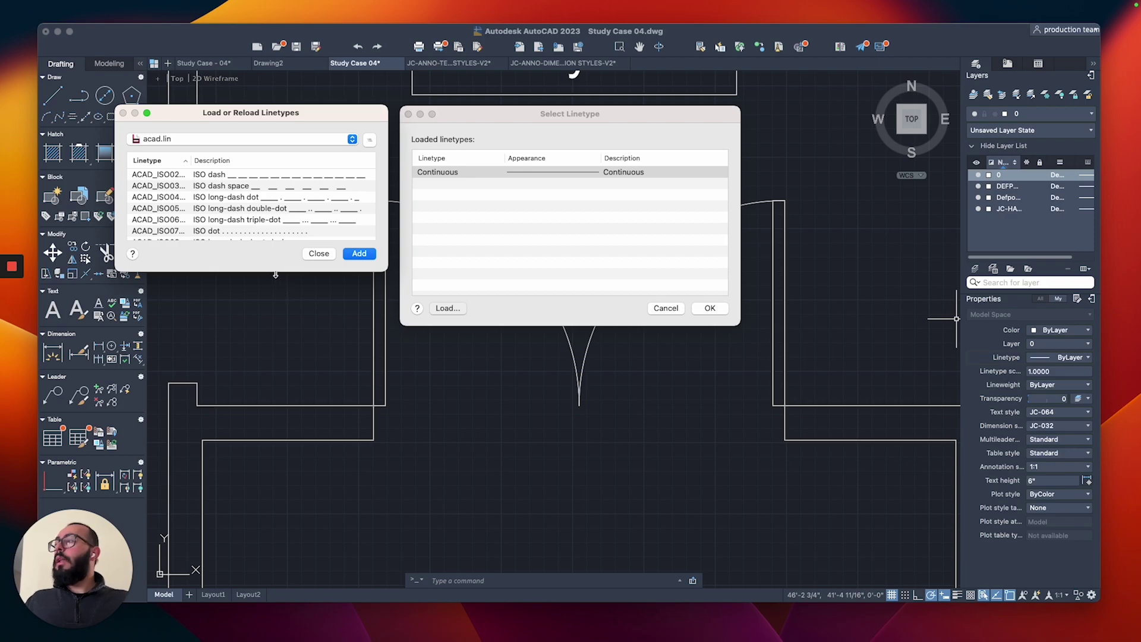
drag(278, 272, 281, 553)
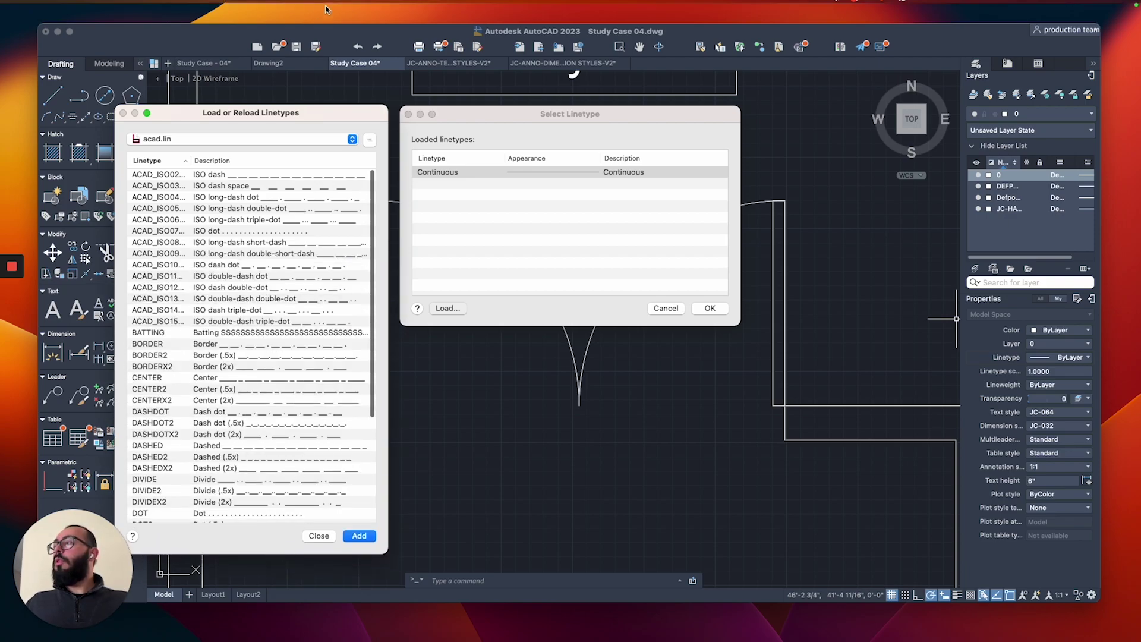
drag(311, 110, 314, 53)
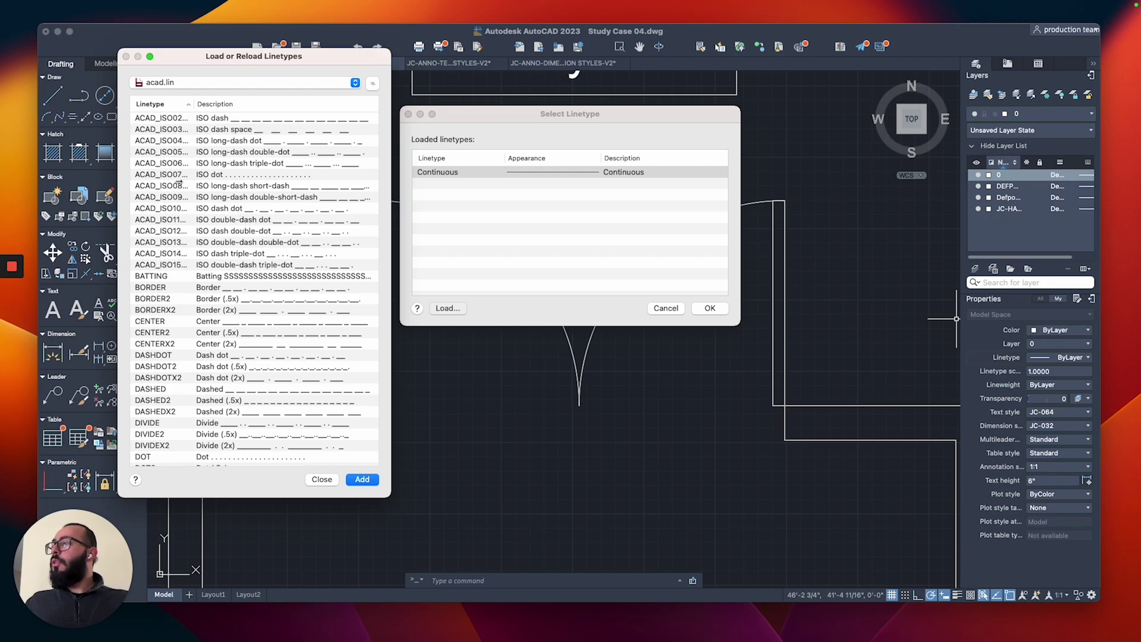
scroll(176, 185, down, 2)
scroll(173, 188, up, 2)
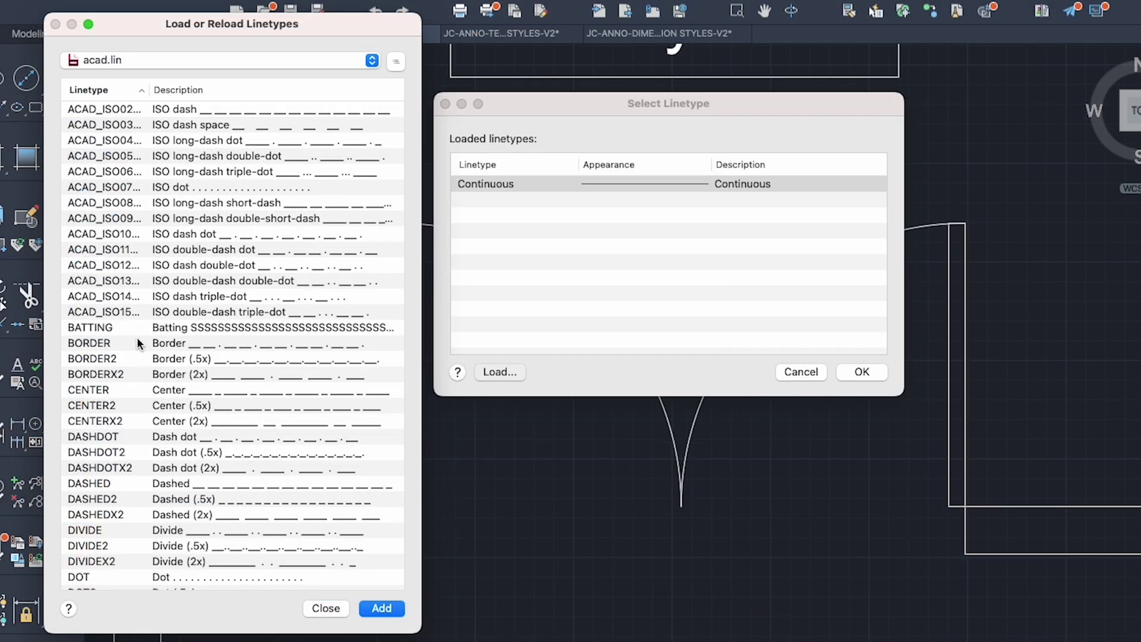
scroll(123, 321, down, 5)
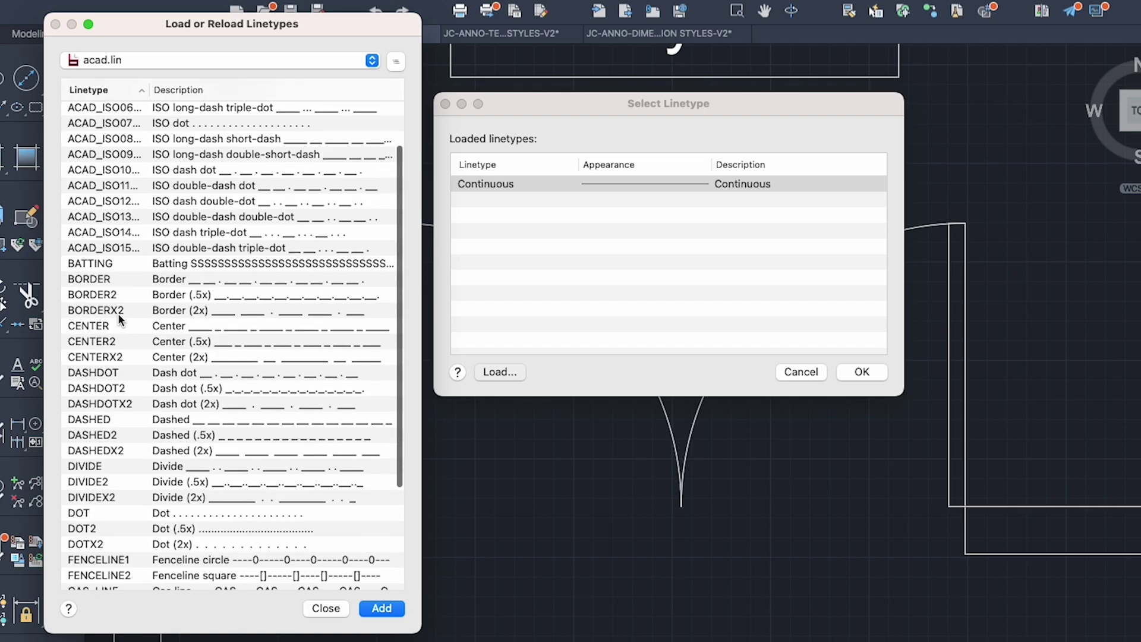
scroll(117, 312, down, 4)
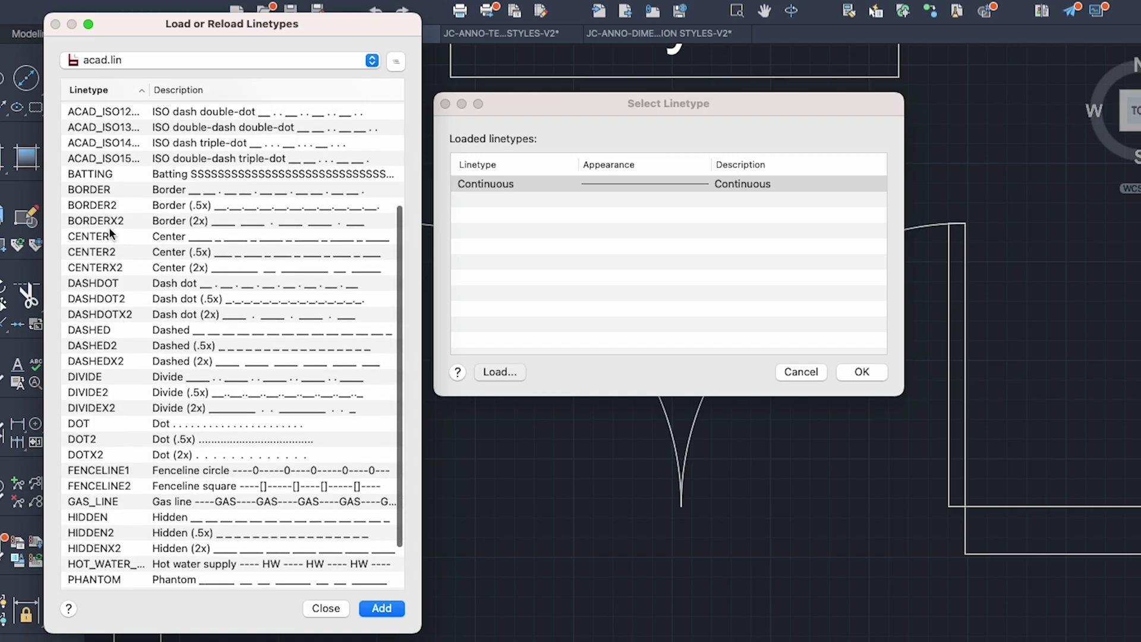
click(89, 174)
scroll(91, 267, down, 3)
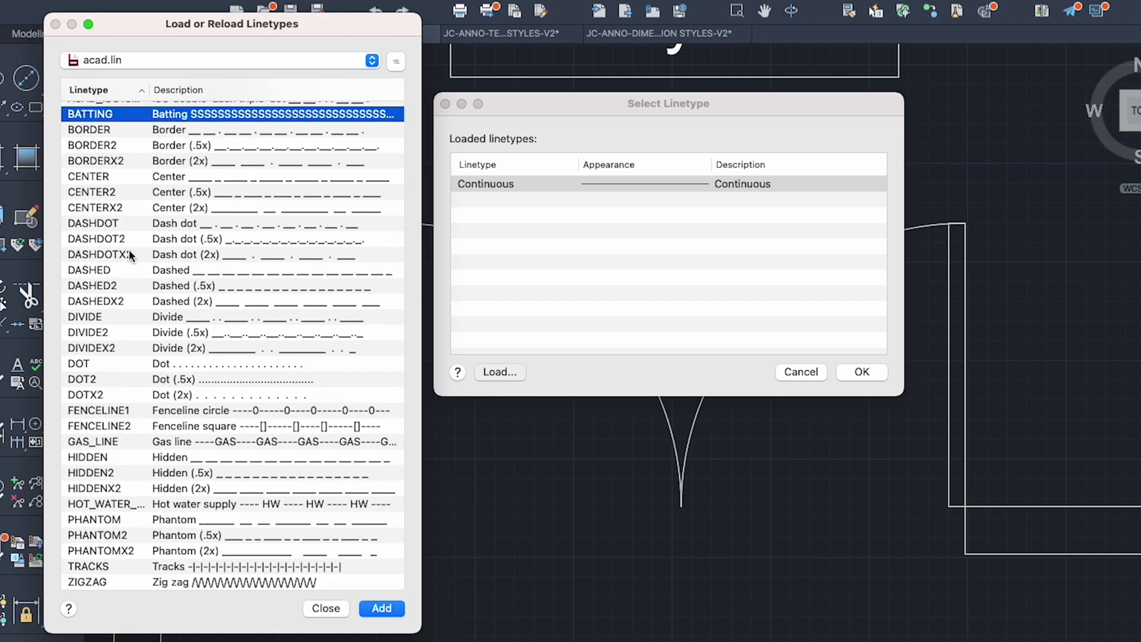
Pick among DASHED, DASHED2 and DASHEDX2 in the acad.lin list
click(107, 271)
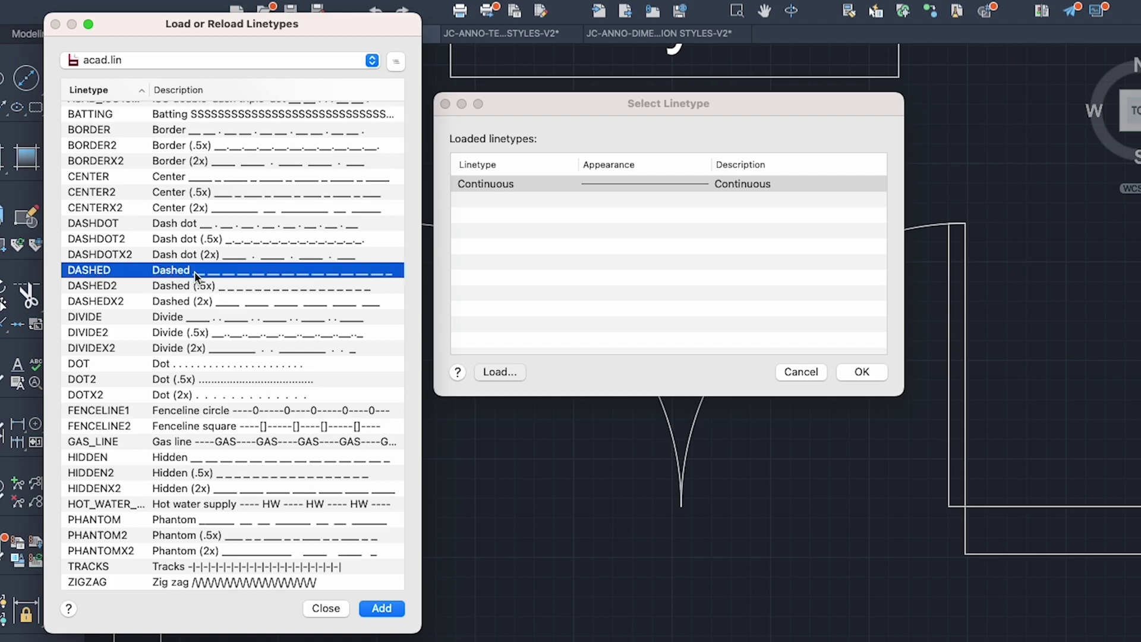
click(98, 287)
click(105, 302)
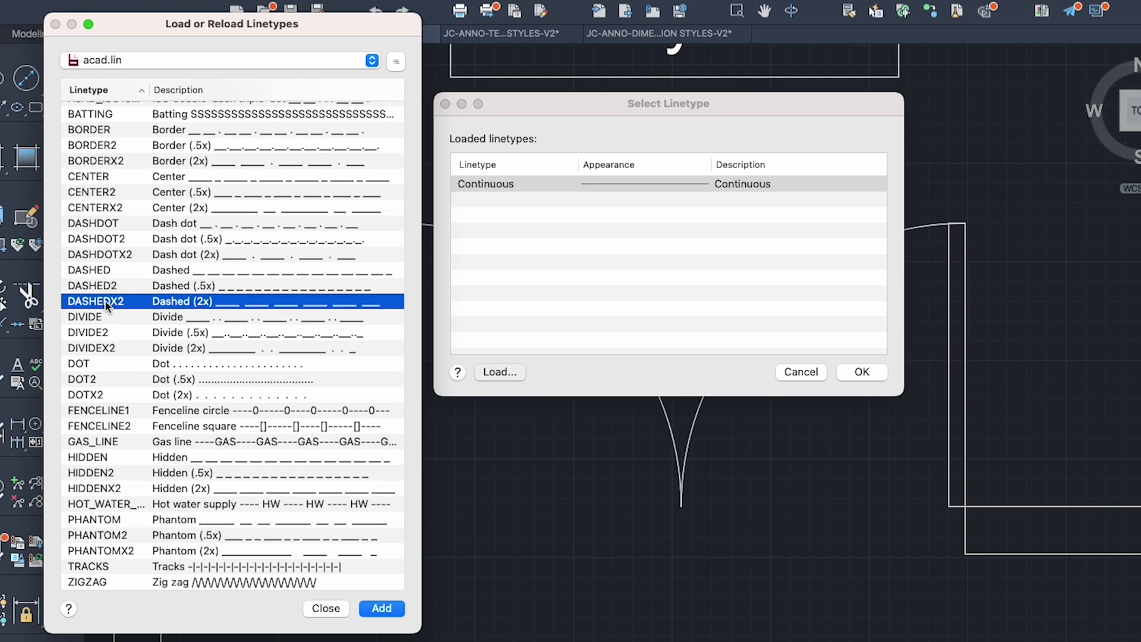
click(107, 288)
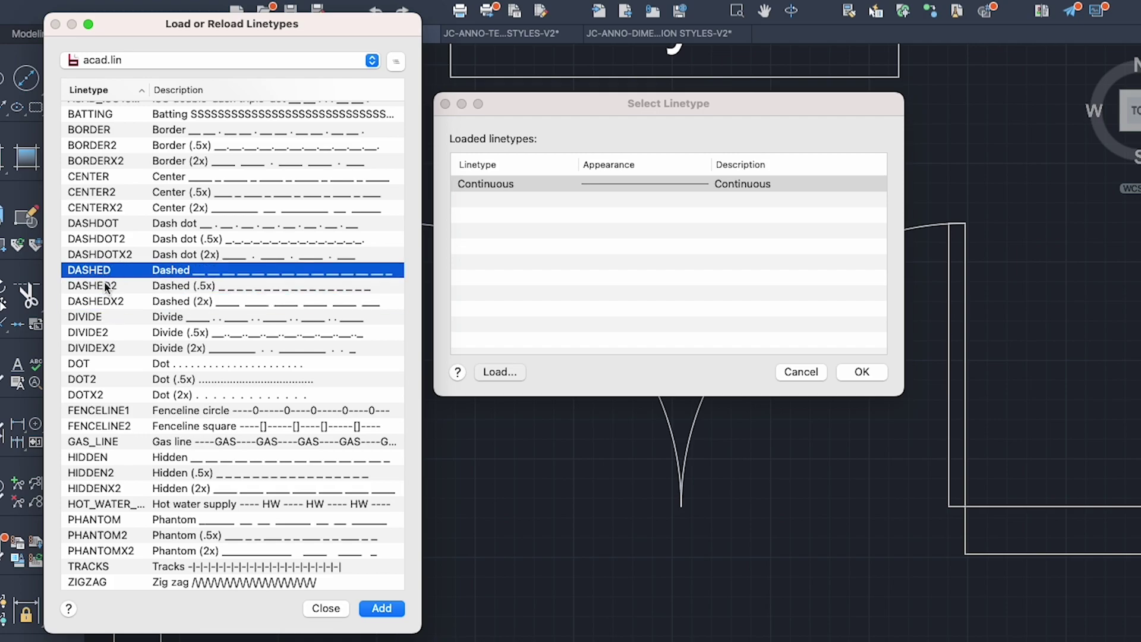
click(108, 302)
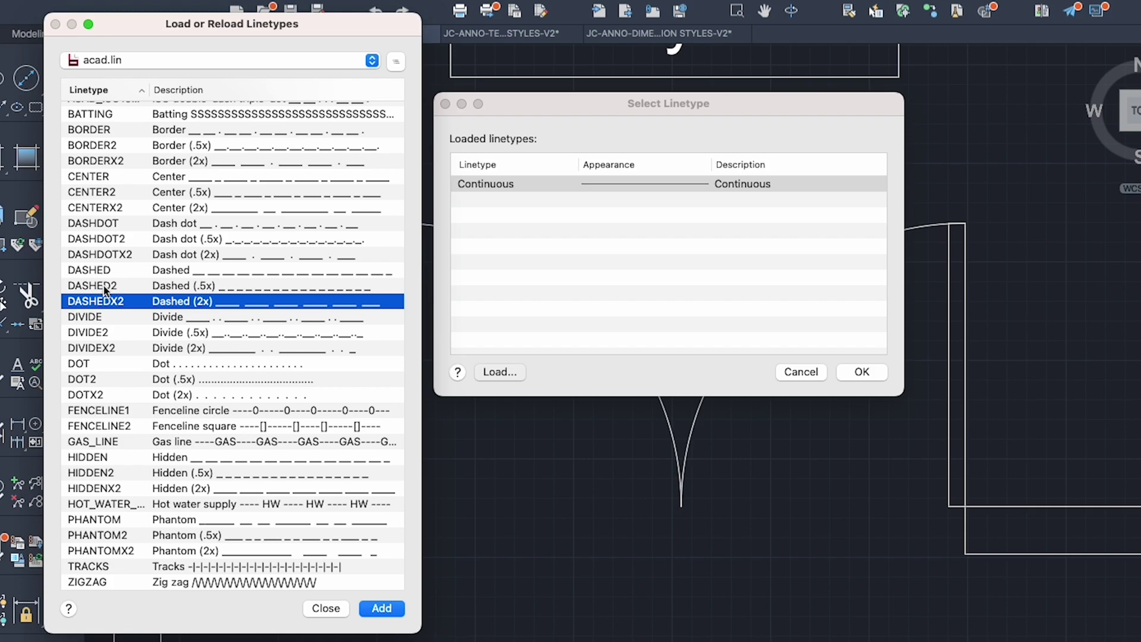
click(103, 287)
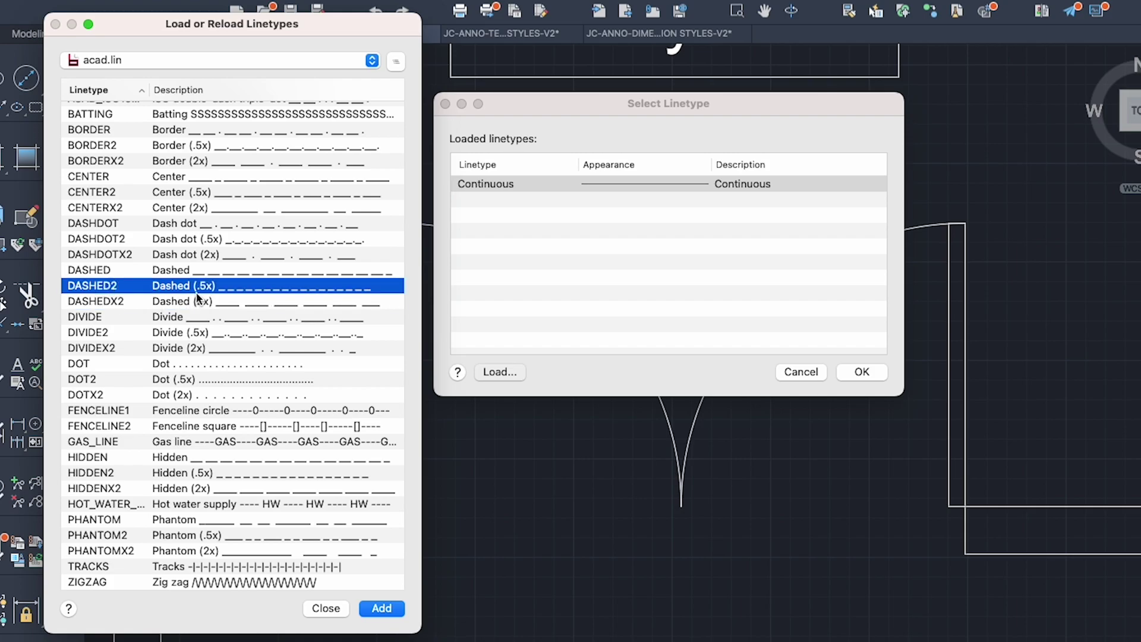
click(201, 272)
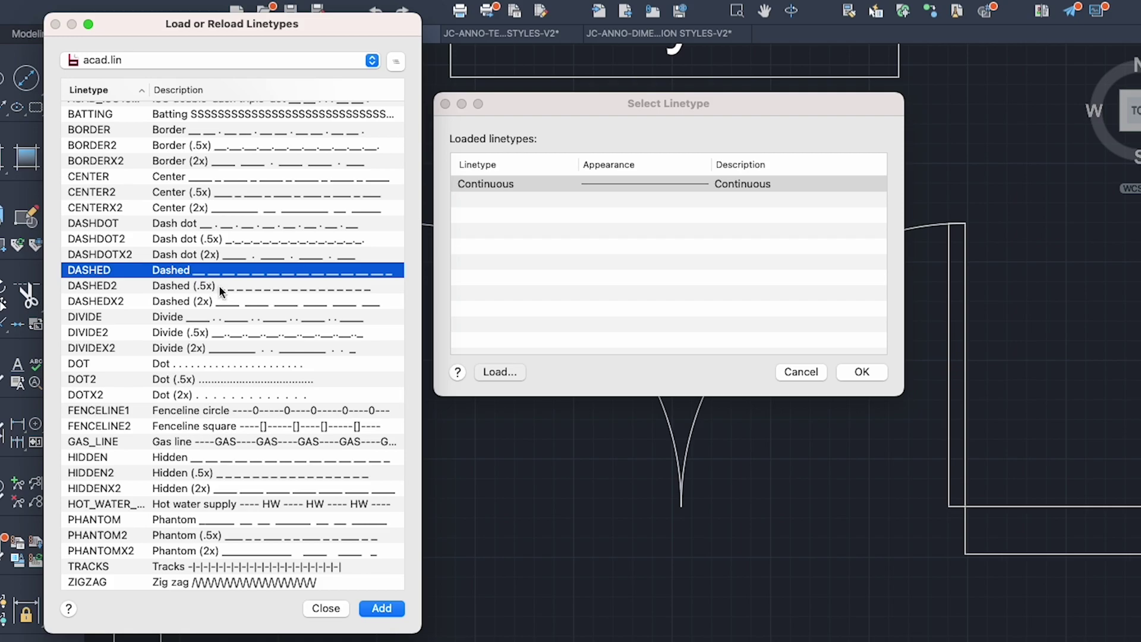
click(142, 301)
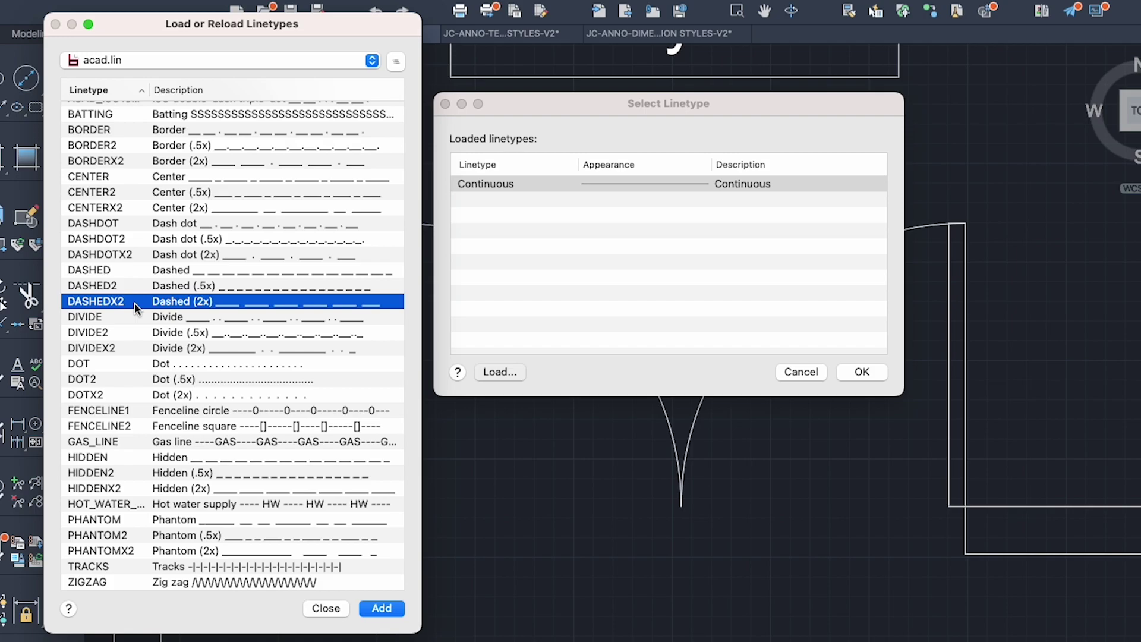
Multi-select DASHED, DASHED2 and DASHEDX2 and load them into the drawing
right_click(269, 301)
click(252, 295)
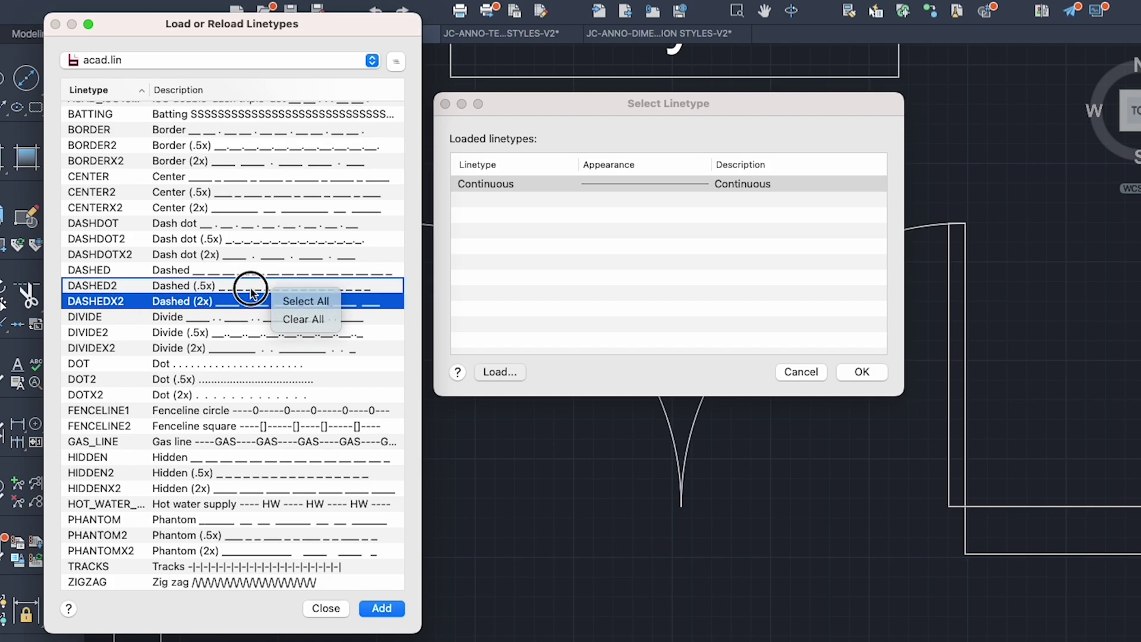
click(267, 285)
click(278, 274)
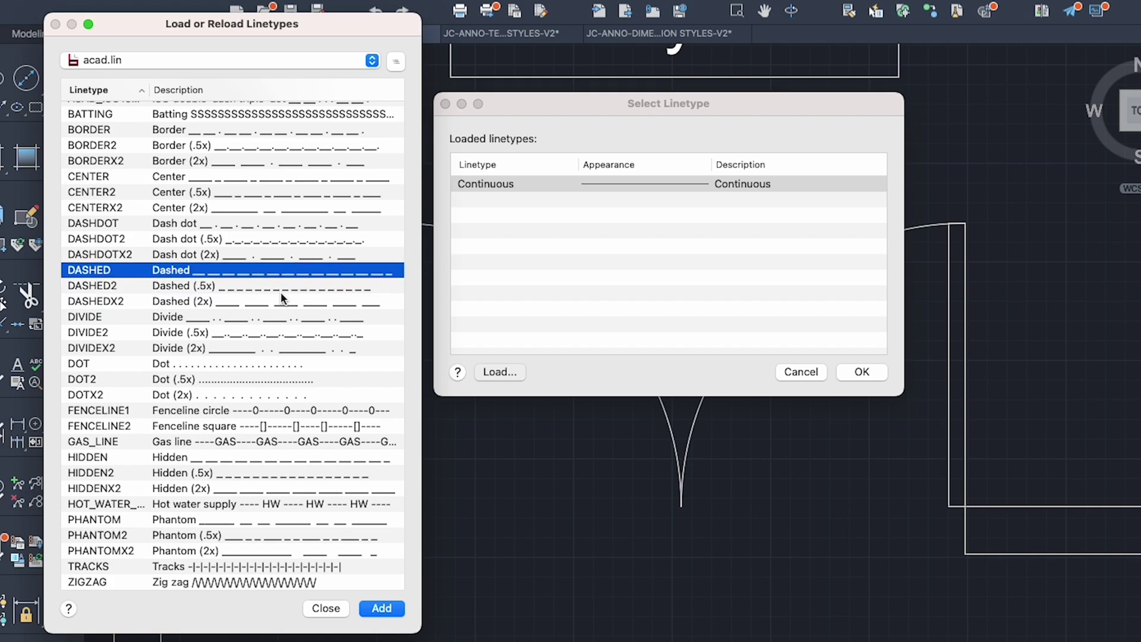
super+click(178, 287)
super+click(178, 302)
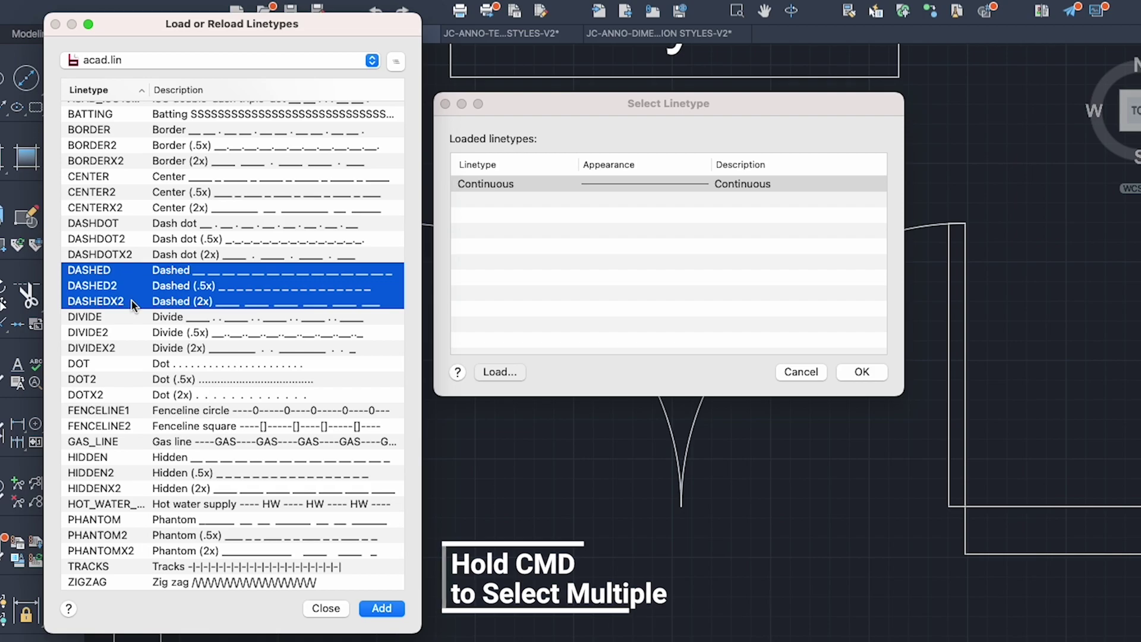
click(381, 609)
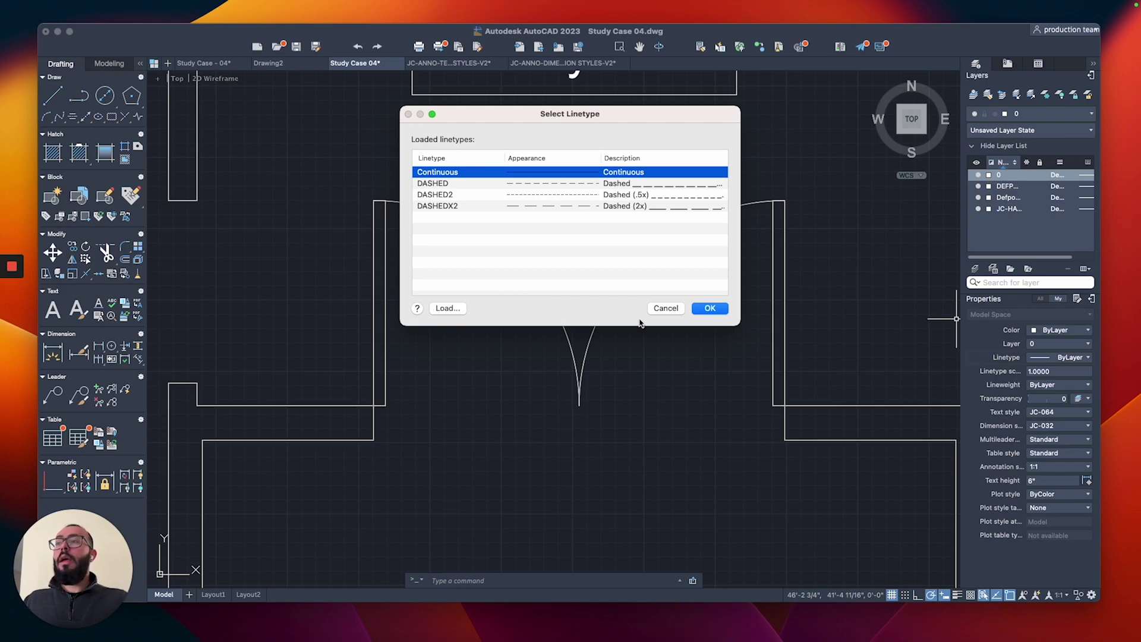
Confirm Select Linetype with OK, making Continuous the current linetype instead of ByLayer
click(708, 308)
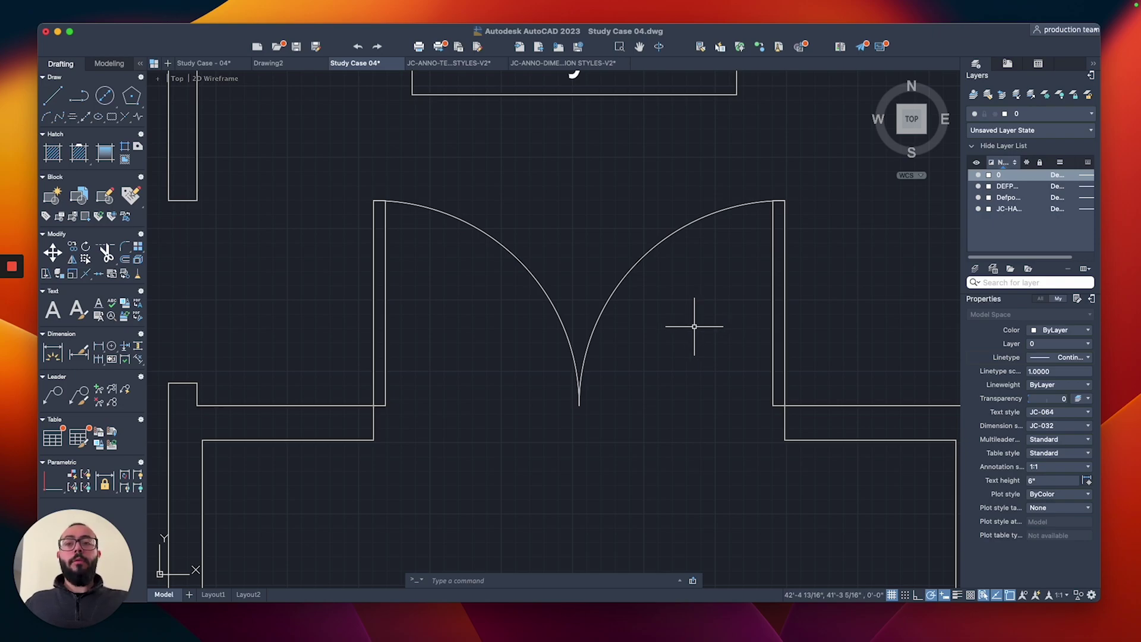
Make DASHED the current linetype for new objects
click(1059, 357)
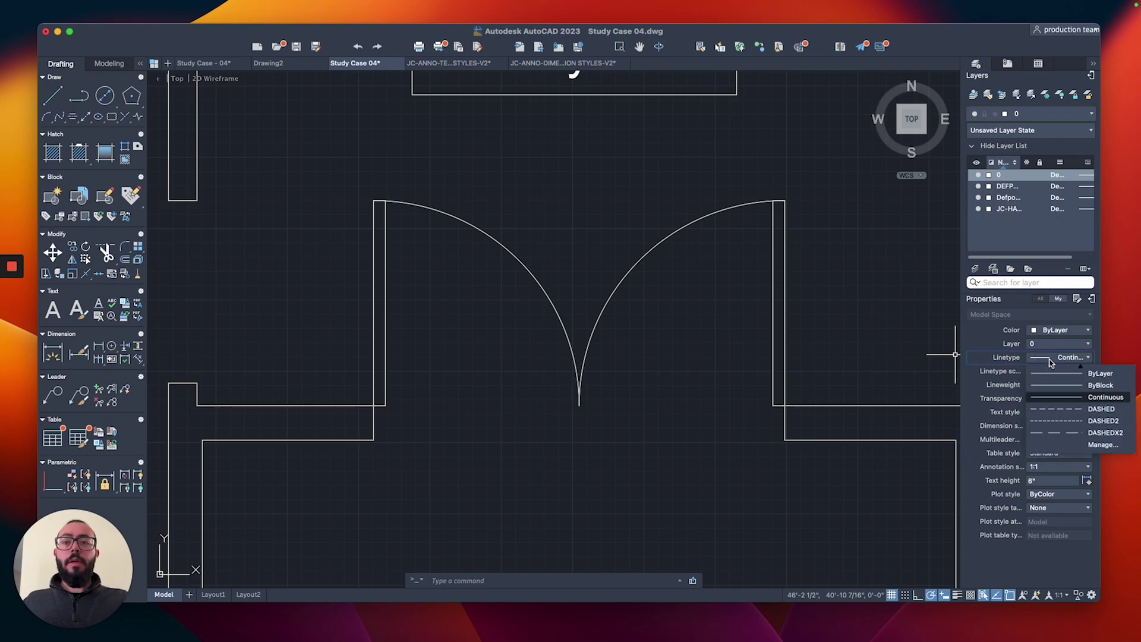
click(1056, 412)
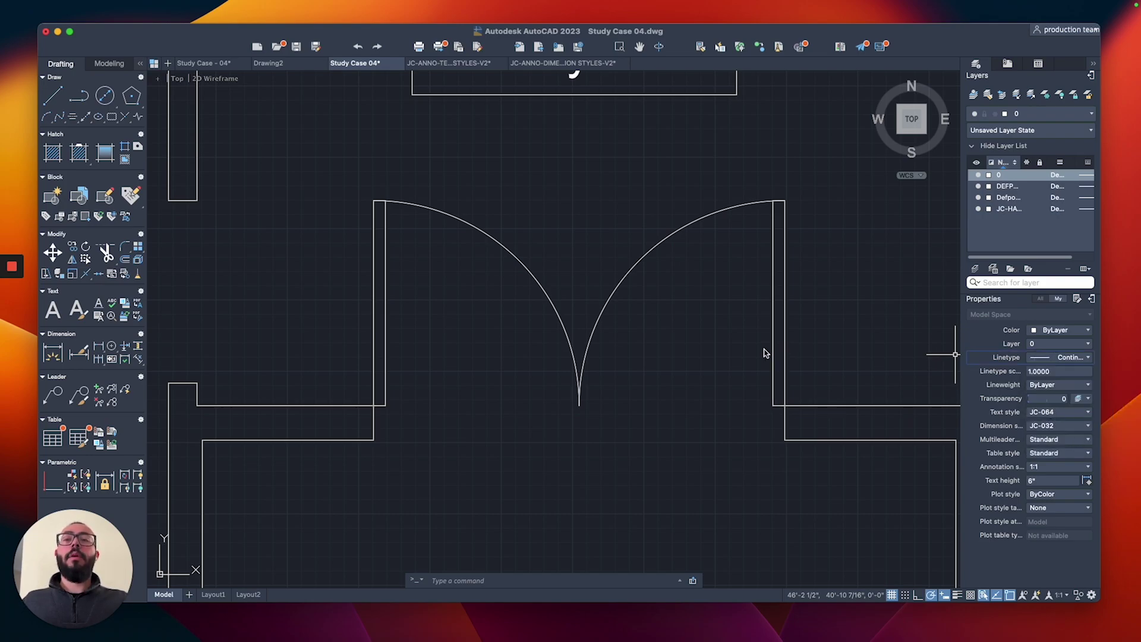
middle_drag(765, 354, 773, 298)
middle_drag(742, 359, 659, 378)
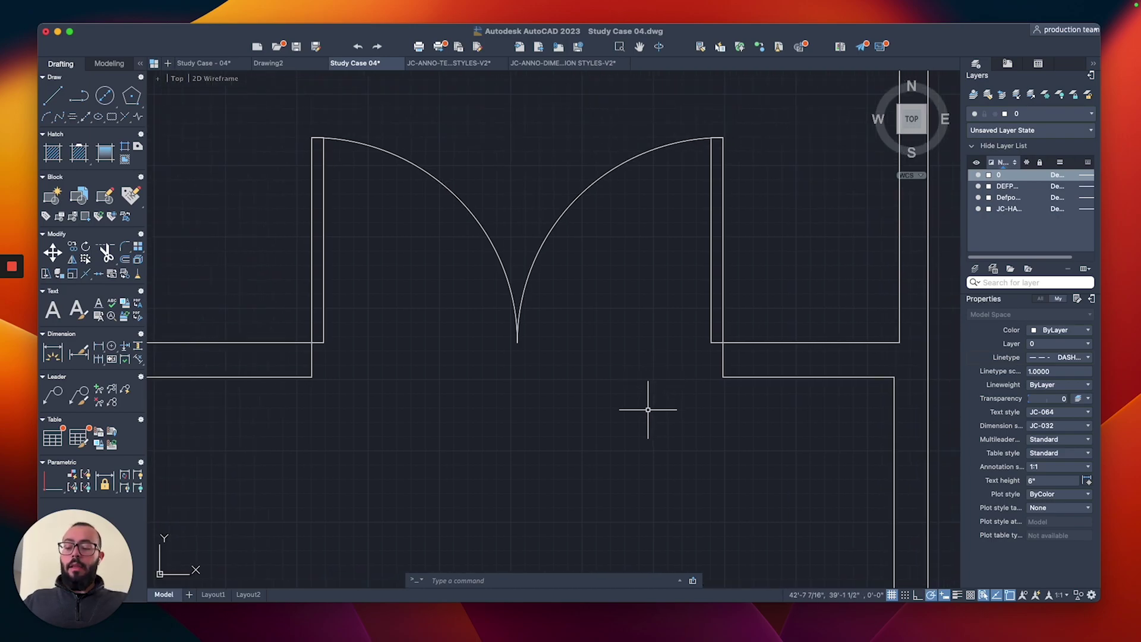
Draw a horizontal dashed line beneath the door swing arcs with LINE, then select it
text(l)
key(Return)
click(691, 422)
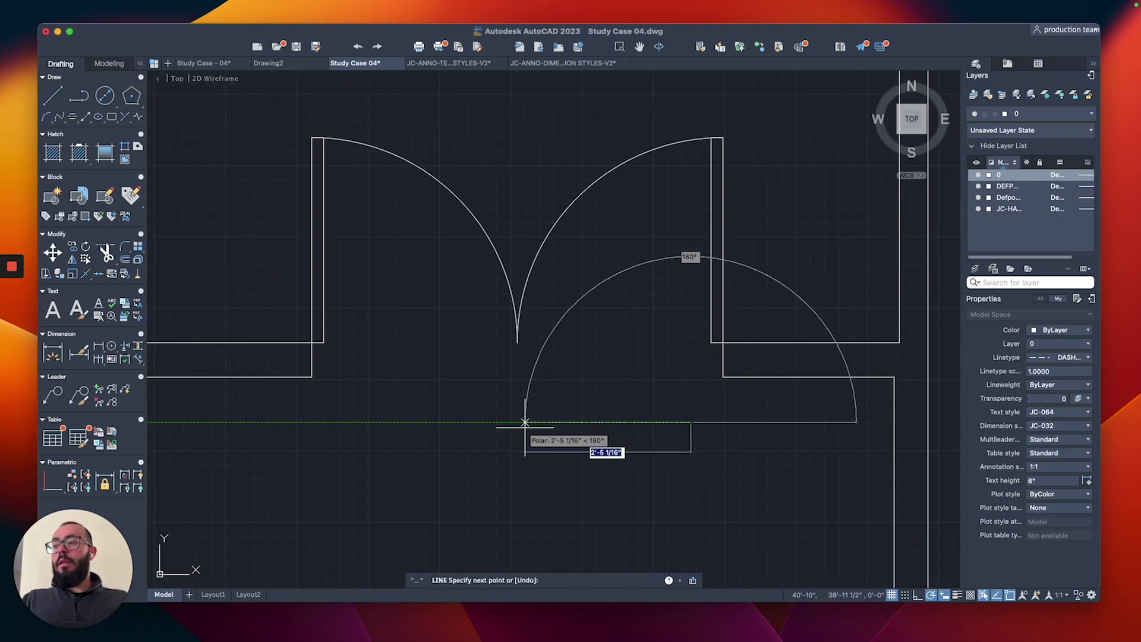
click(485, 423)
key(Escape)
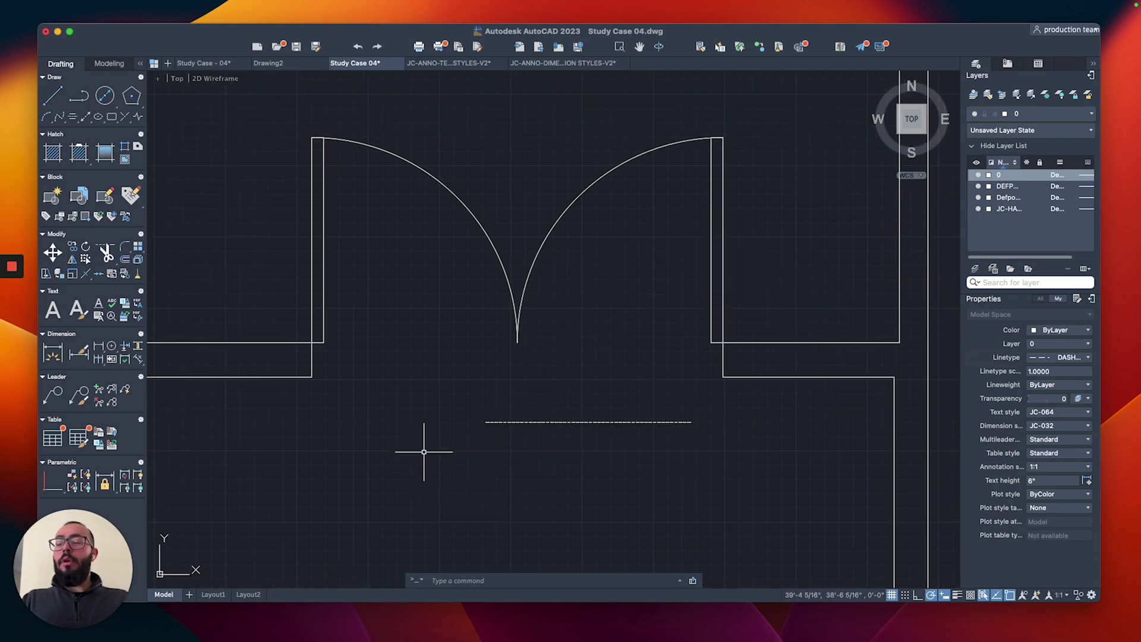
scroll(570, 433, up, 3)
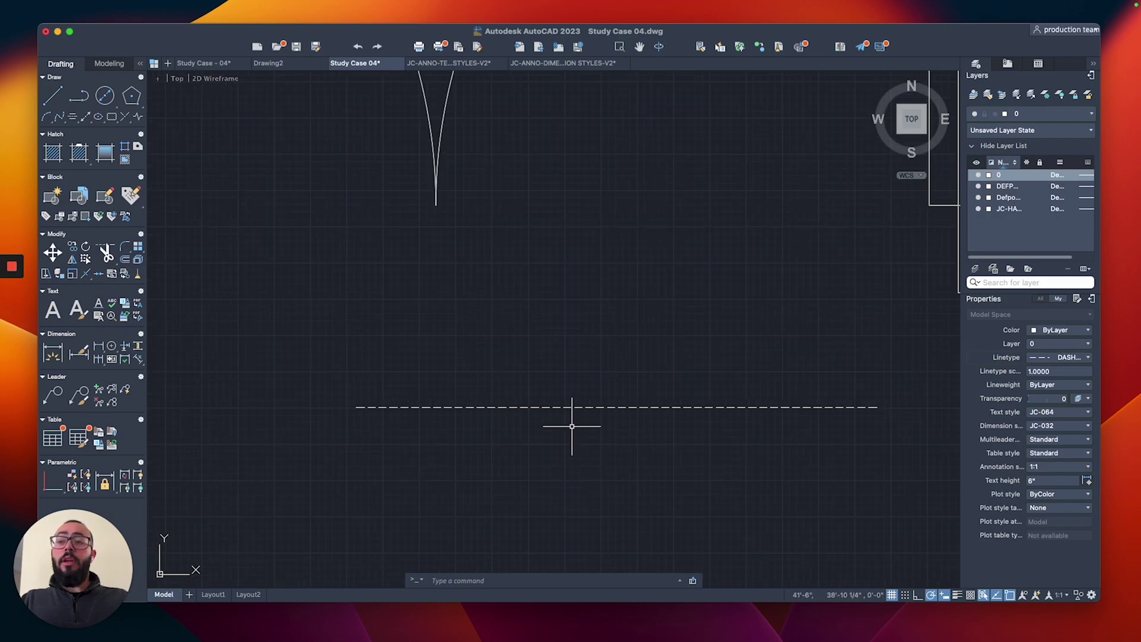
scroll(564, 418, down, 4)
scroll(654, 409, up, 1)
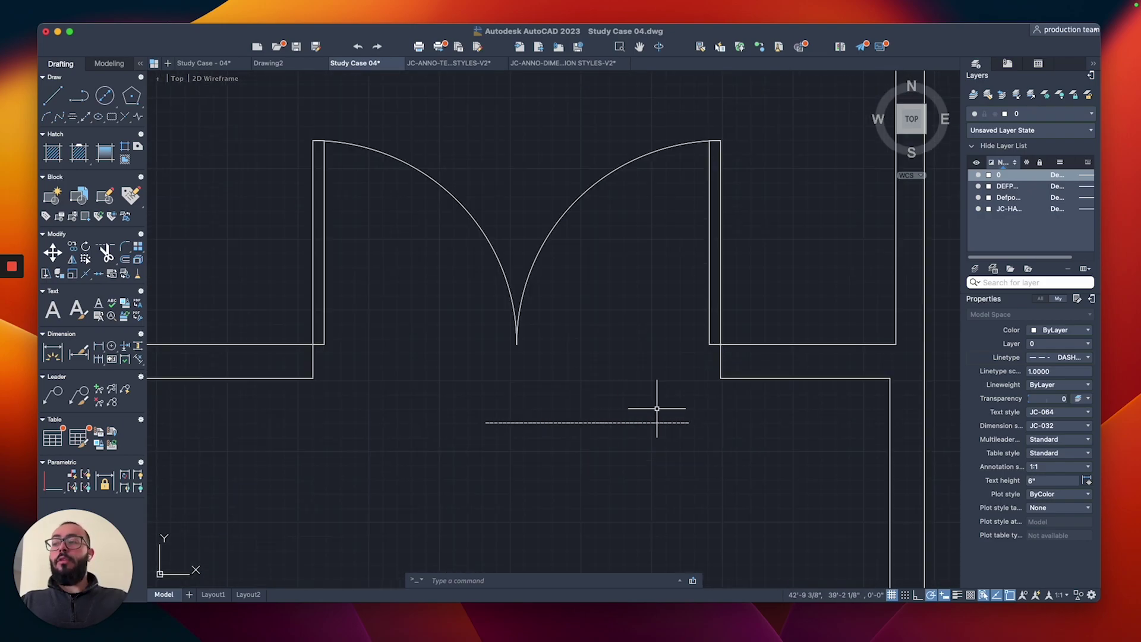
scroll(657, 409, up, 2)
click(639, 431)
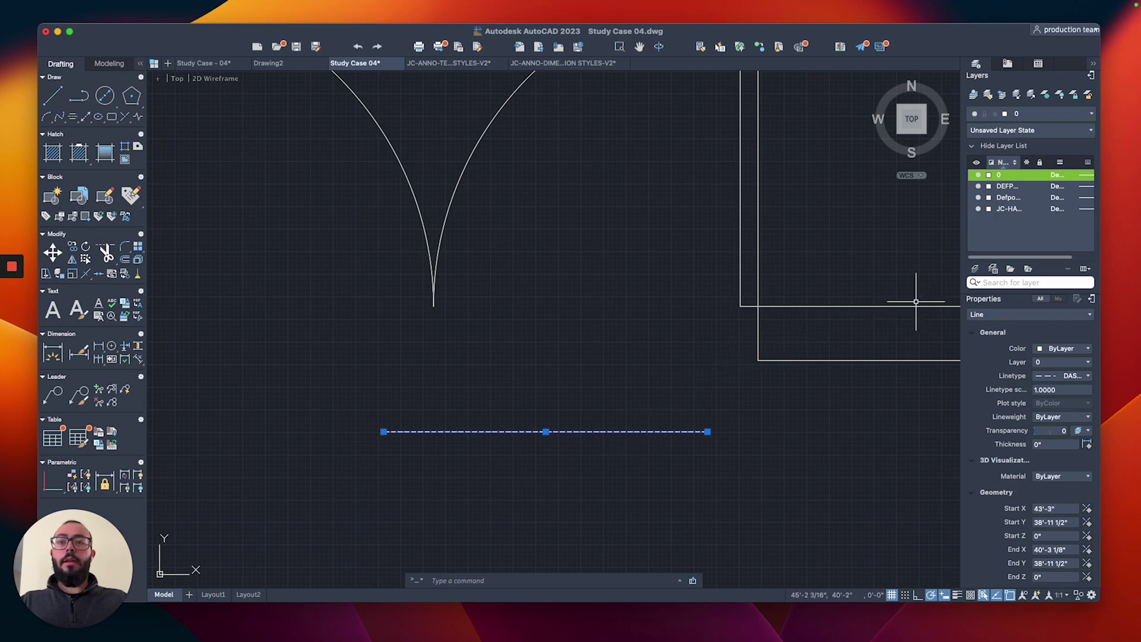
Switch the selected sample line to DASHED2, then to DASHEDX2, and deselect it
click(1048, 377)
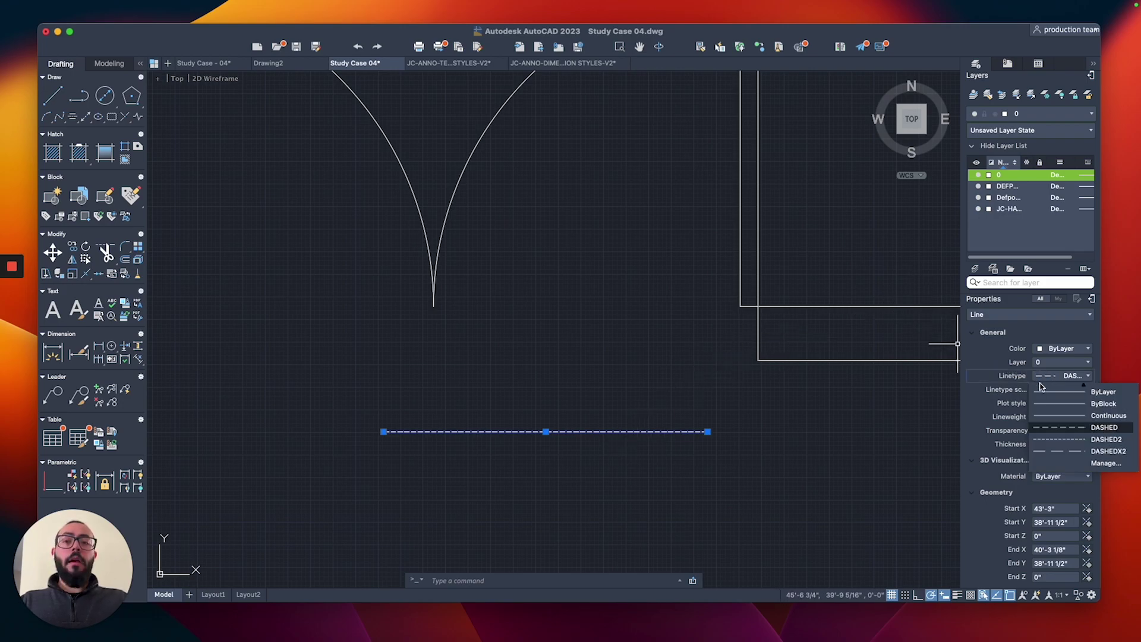
click(1061, 440)
scroll(683, 433, up, 3)
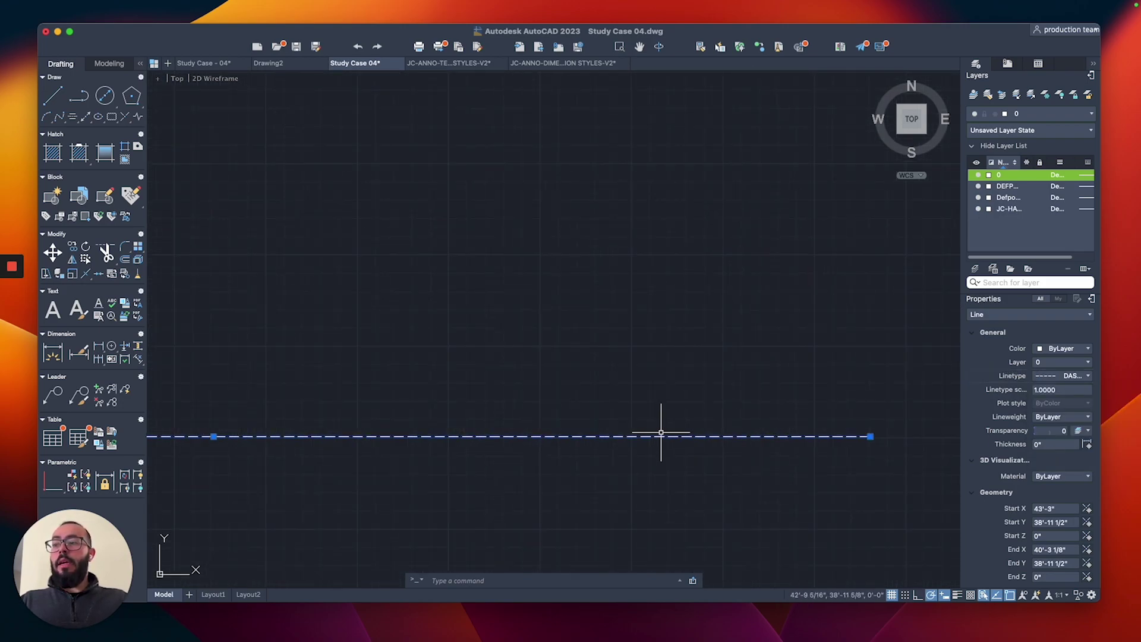
scroll(662, 416, down, 3)
scroll(673, 409, down, 2)
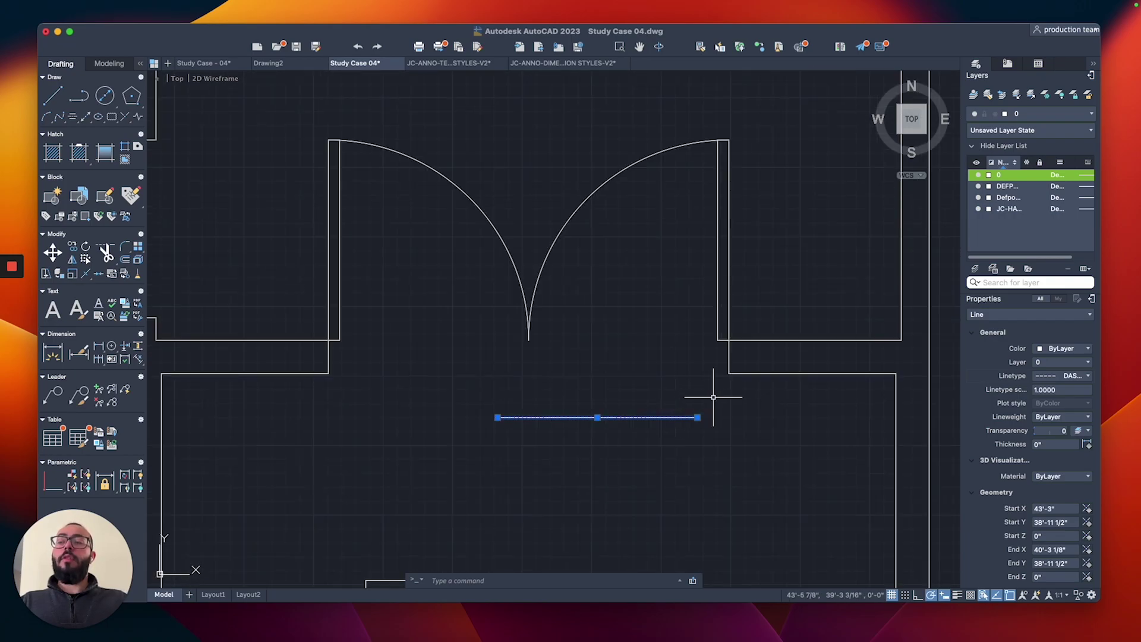
click(1057, 379)
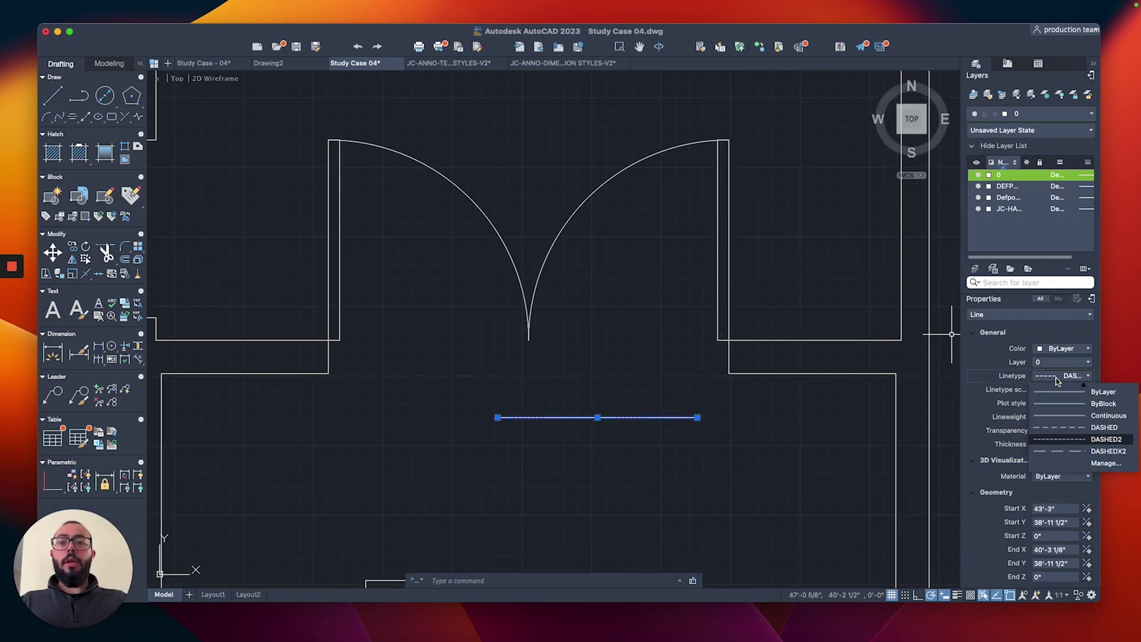
click(1074, 453)
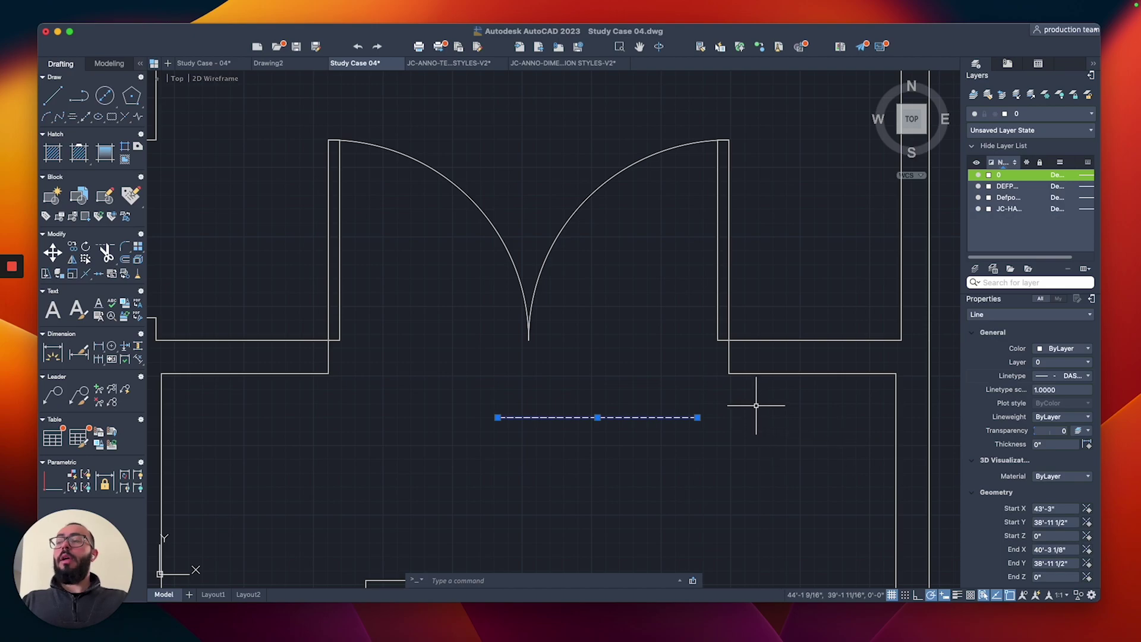
key(Escape)
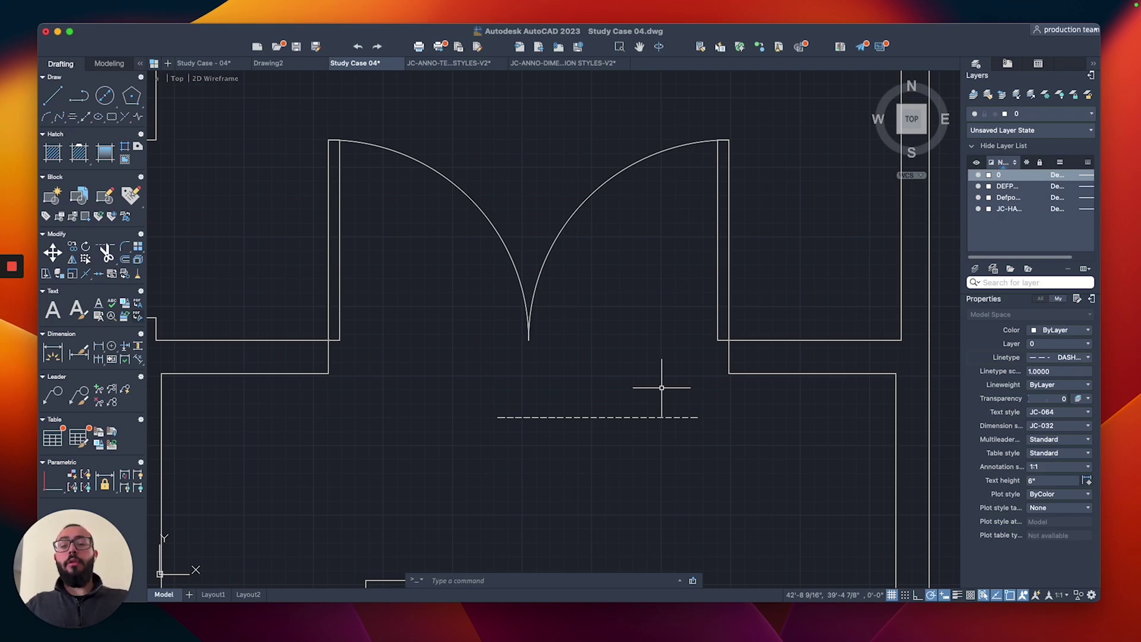
Add HIDDEN, HIDDEN2 and HIDDENX2 from acad.lin via the Linetype list's Other... and confirm
click(1064, 358)
click(1067, 446)
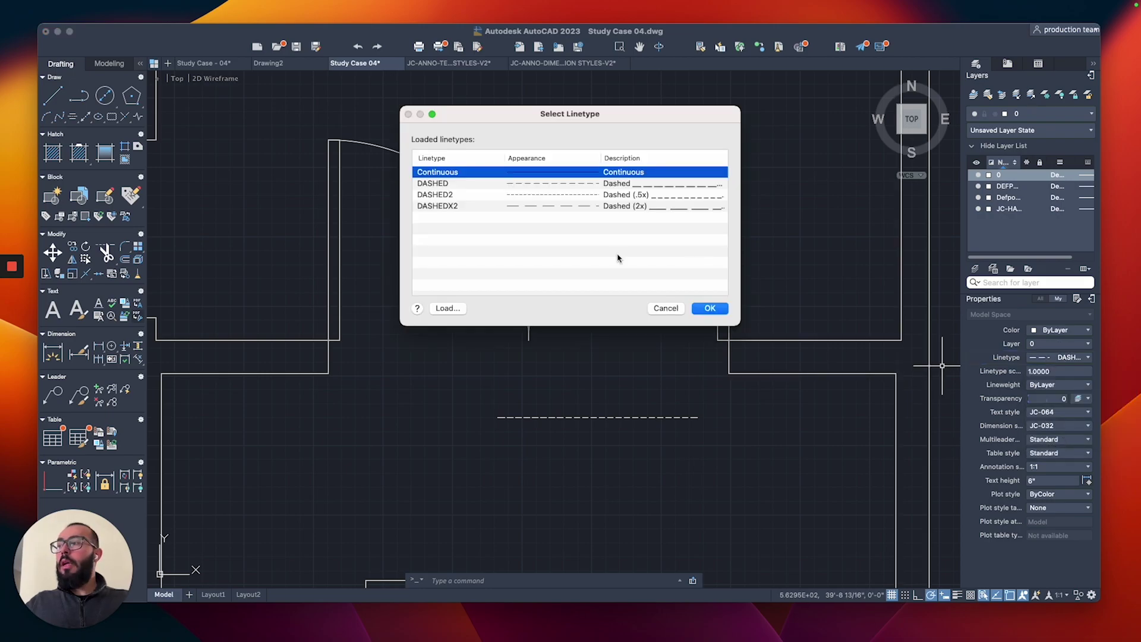
click(446, 309)
scroll(266, 264, down, 5)
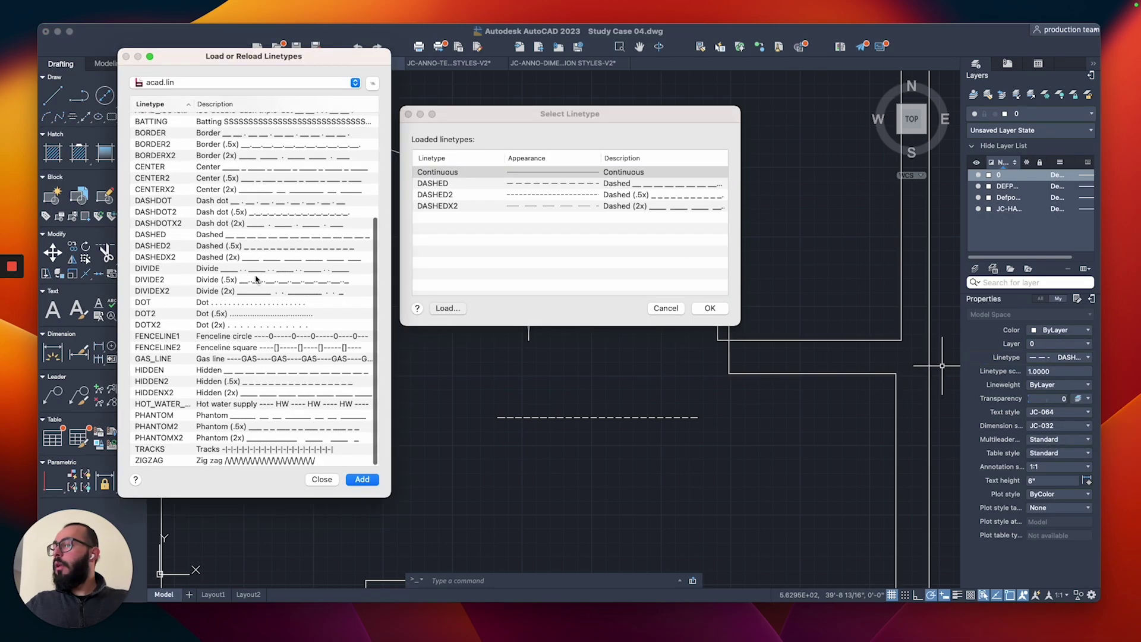
click(160, 373)
shift+click(164, 395)
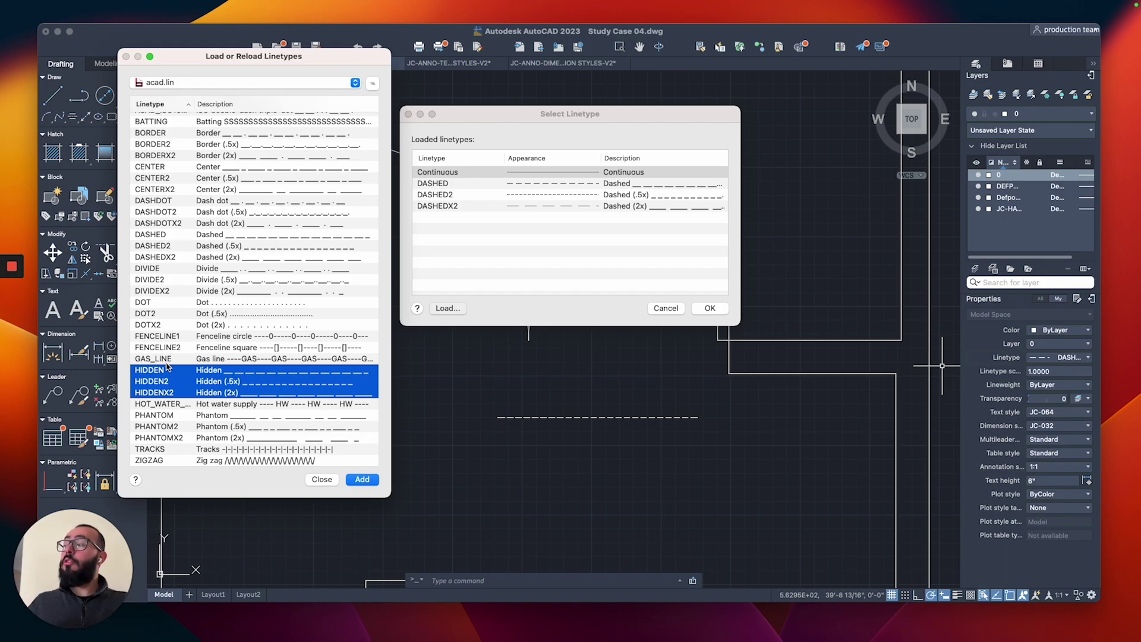
click(359, 479)
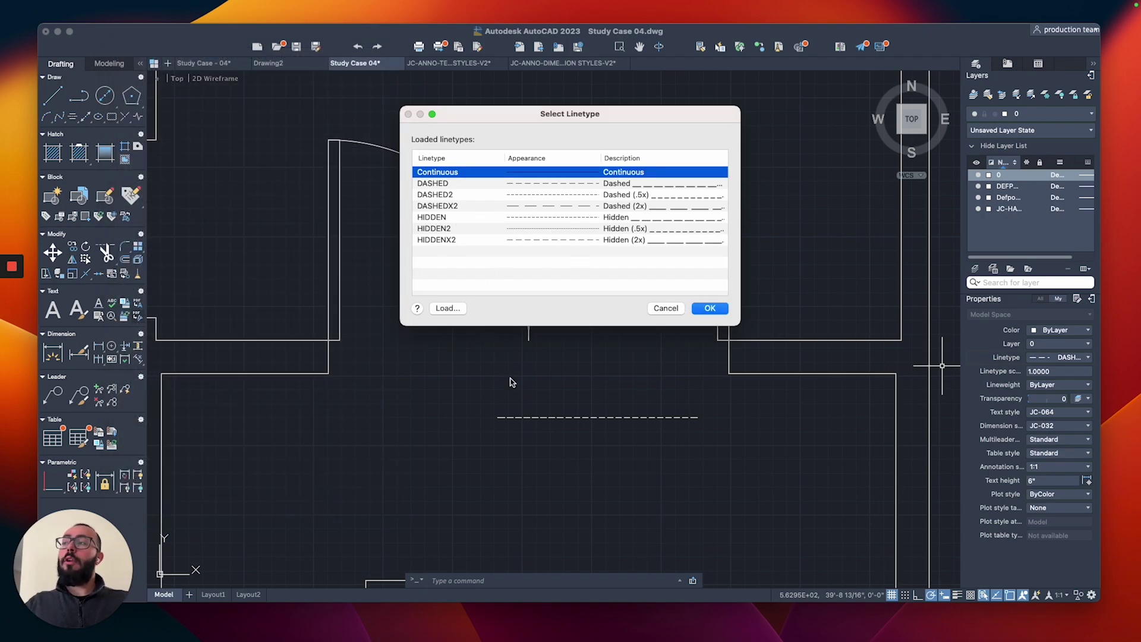
click(710, 308)
scroll(670, 293, up, 3)
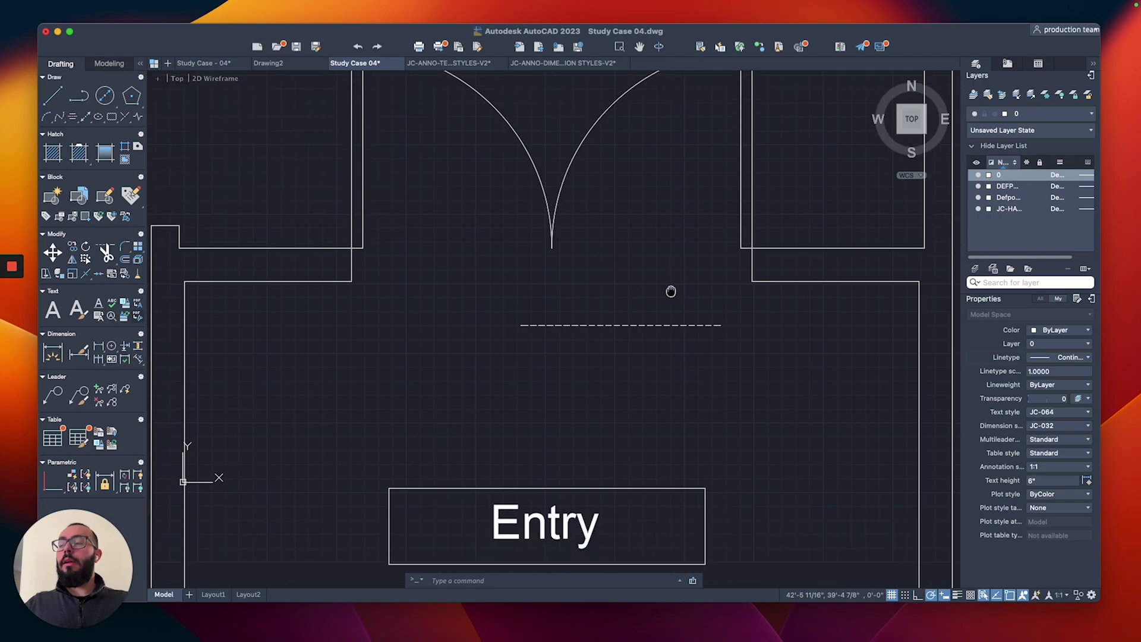
Copy the sample line twice downward and delete the stray copy placed to the left
click(723, 317)
text(co)
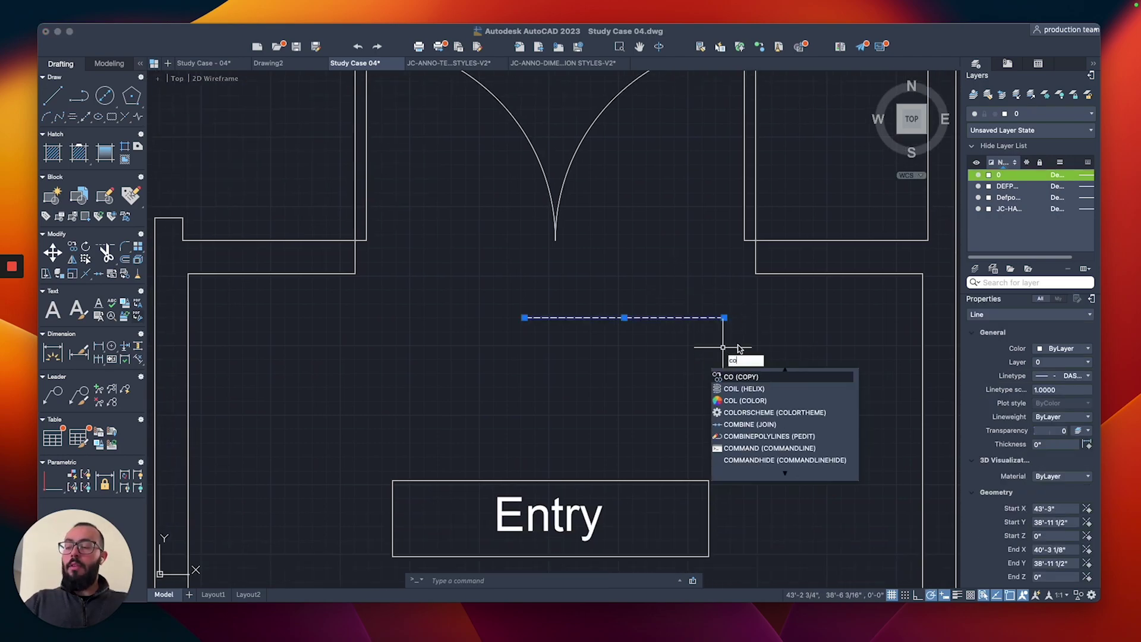
key(Return)
click(743, 334)
click(743, 354)
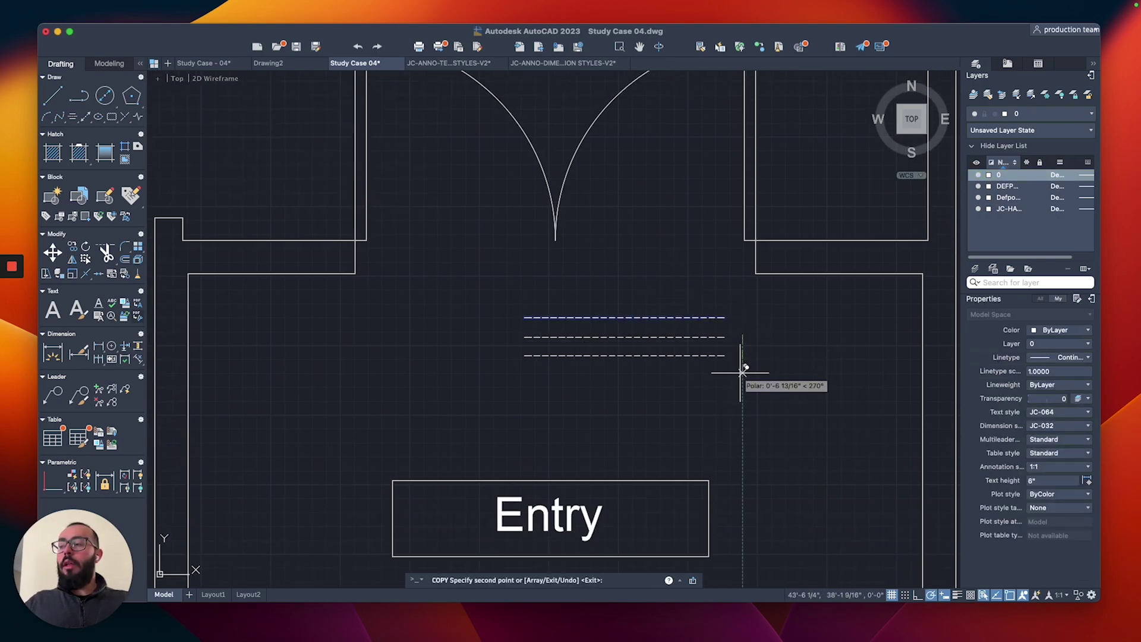
click(743, 373)
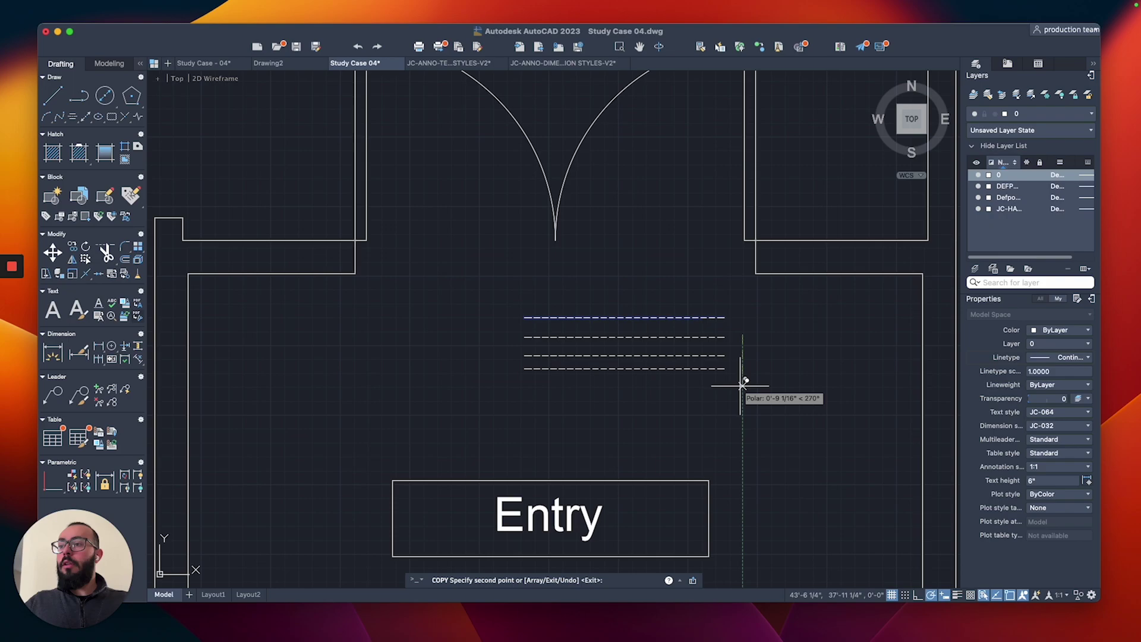
click(495, 334)
key(Escape)
click(523, 309)
click(441, 330)
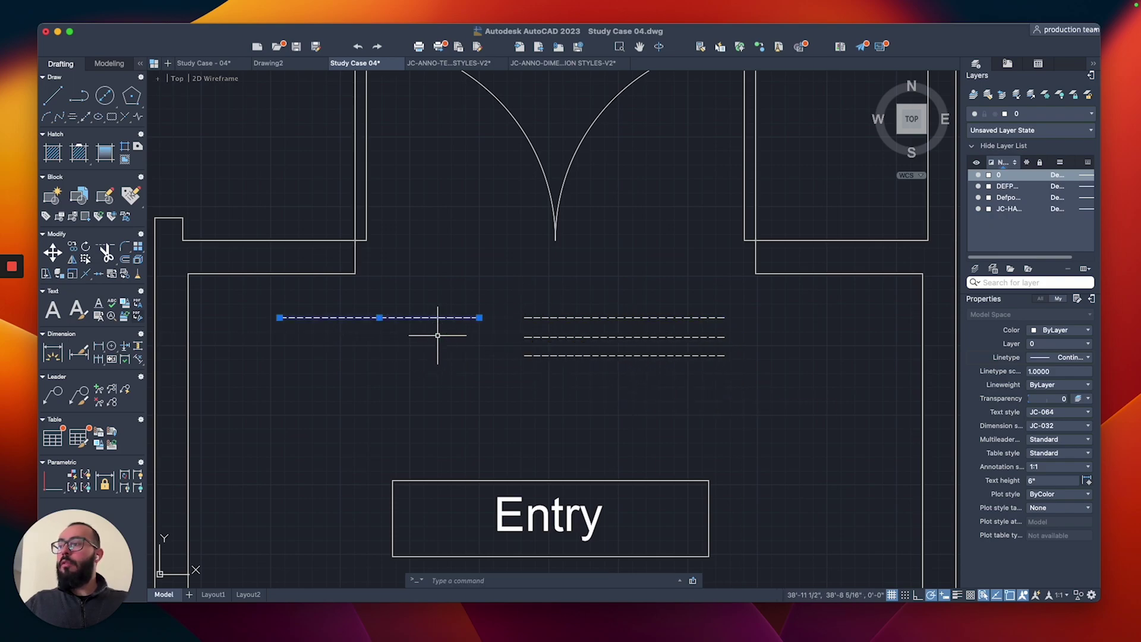
key(Delete)
Copy the stack of three lines to the left as a second column
click(643, 331)
click(725, 377)
text(co)
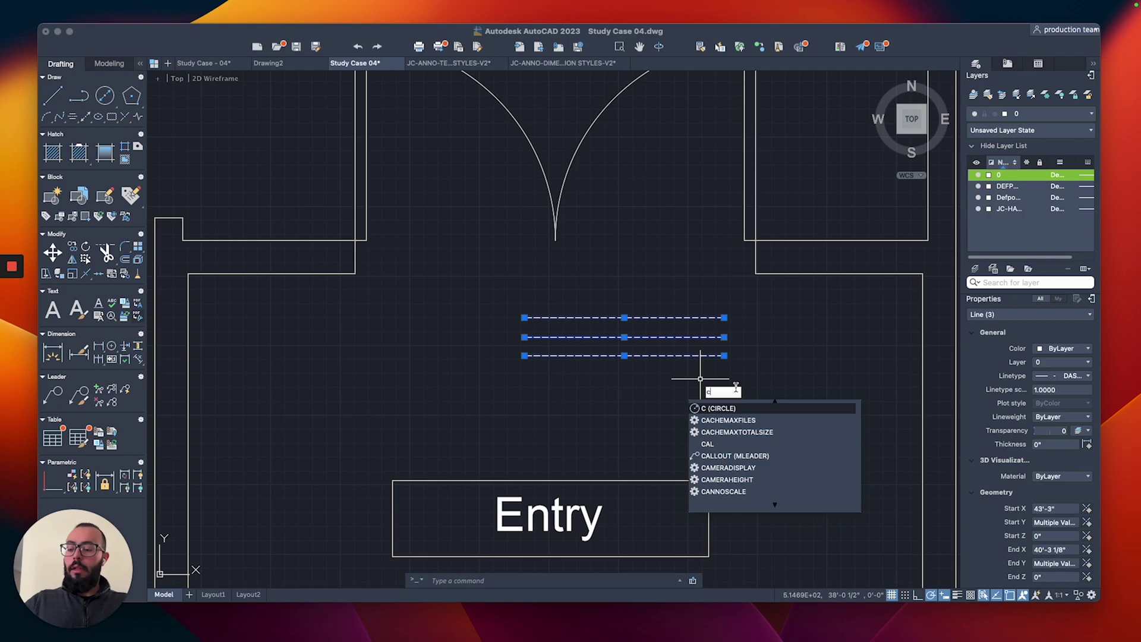
key(Return)
click(710, 387)
click(488, 388)
key(Escape)
click(580, 332)
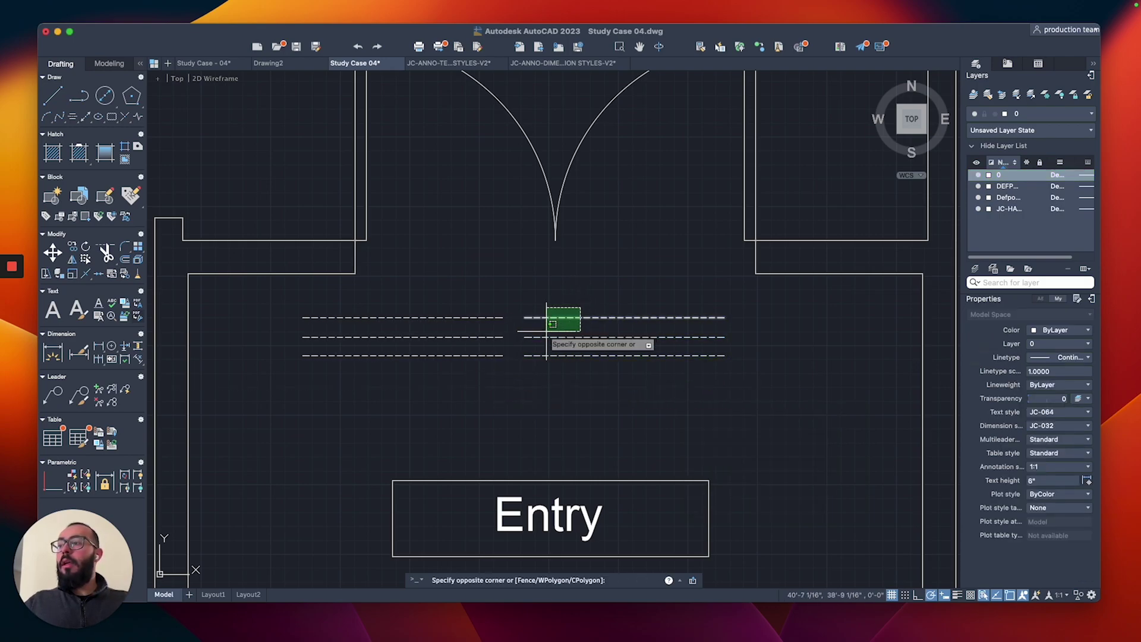
Change the linetypes of the three right-column lines, giving the middle one HIDDEN
click(543, 306)
click(1064, 380)
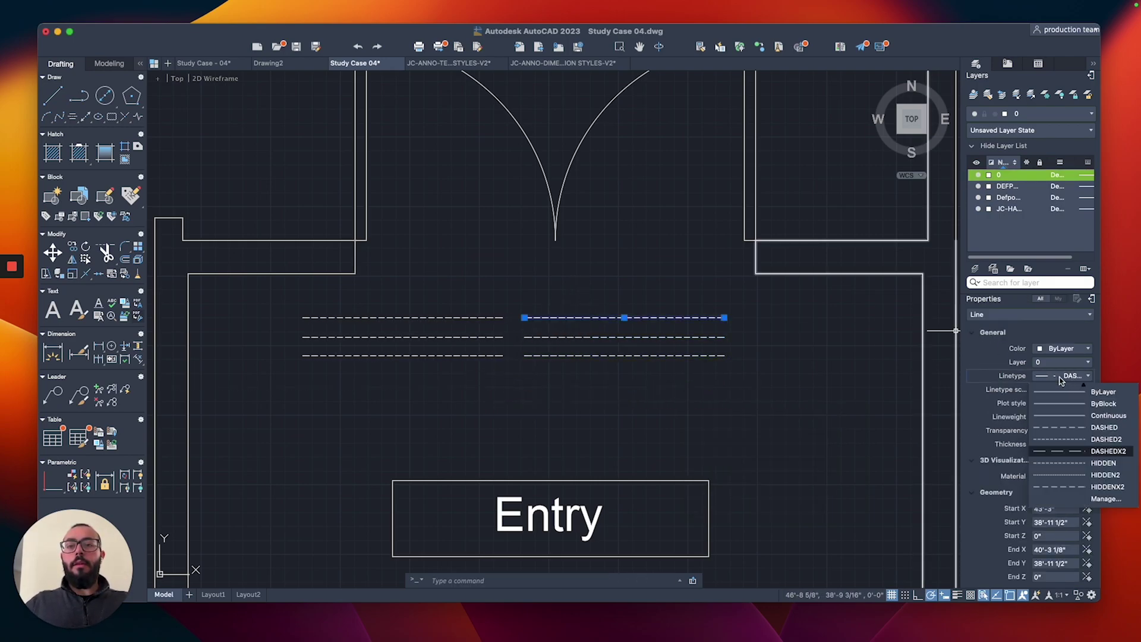
click(1064, 427)
key(Escape)
click(699, 337)
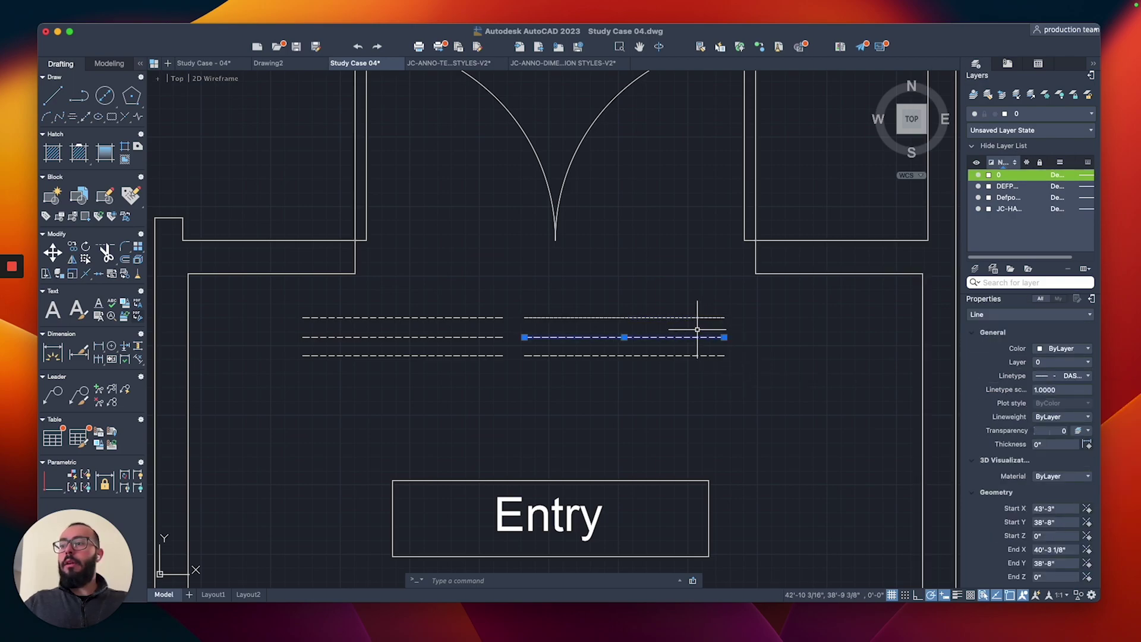
click(1087, 377)
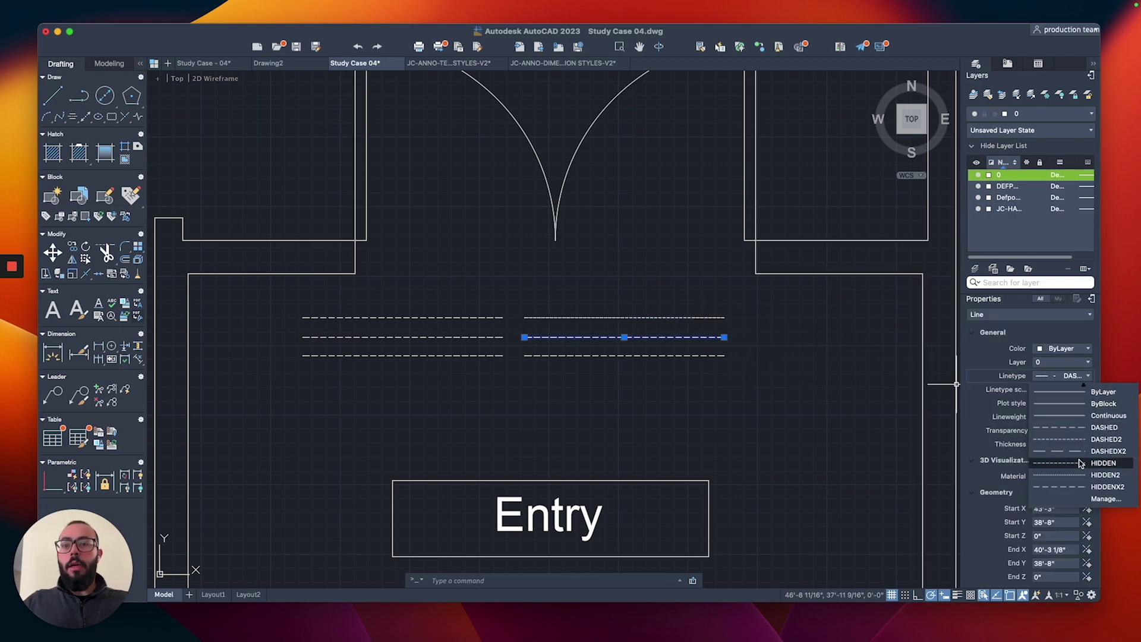
click(1067, 440)
key(Escape)
click(683, 348)
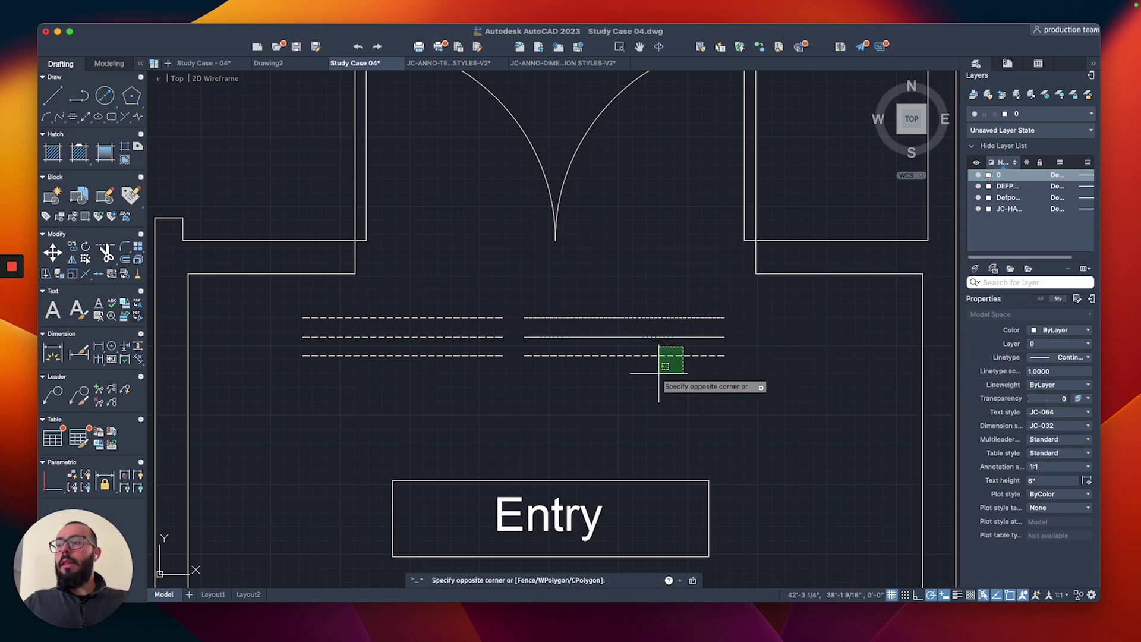
click(659, 373)
click(1087, 375)
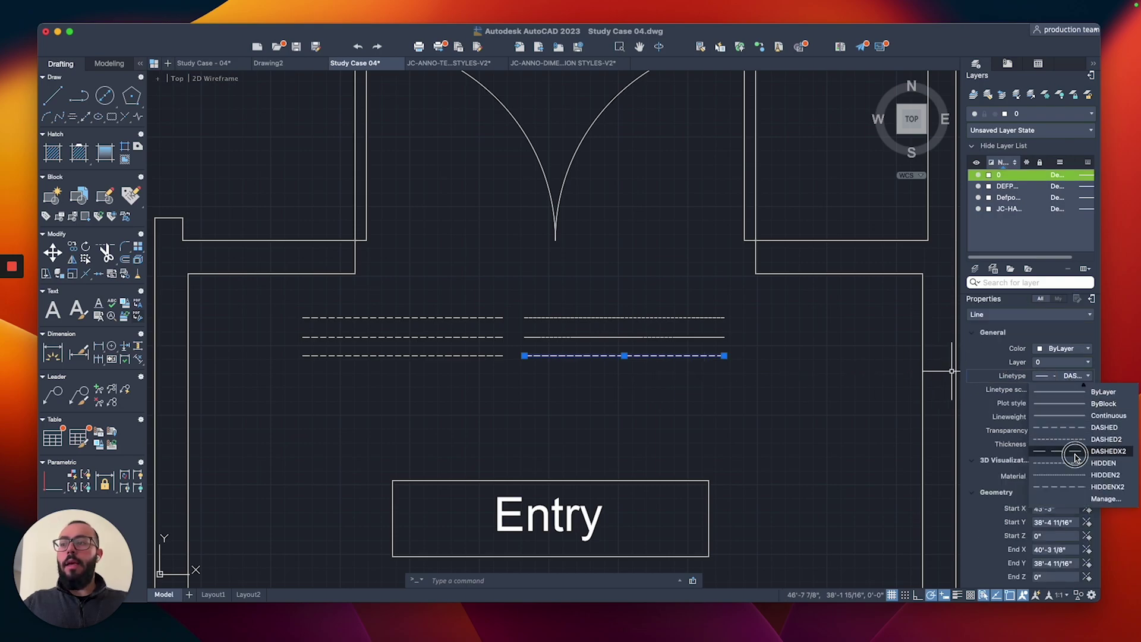
click(1076, 452)
key(Escape)
scroll(409, 291, up, 2)
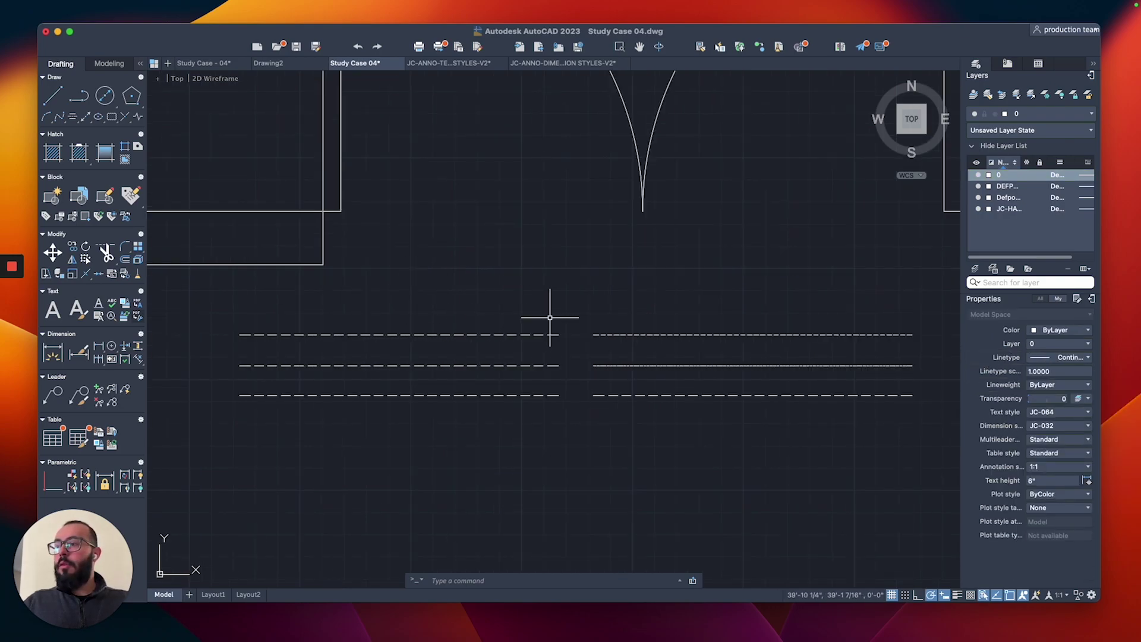
Give the left-column lines hidden linetypes, with HIDDEN2 in the middle and HIDDENX2 at the bottom
click(523, 335)
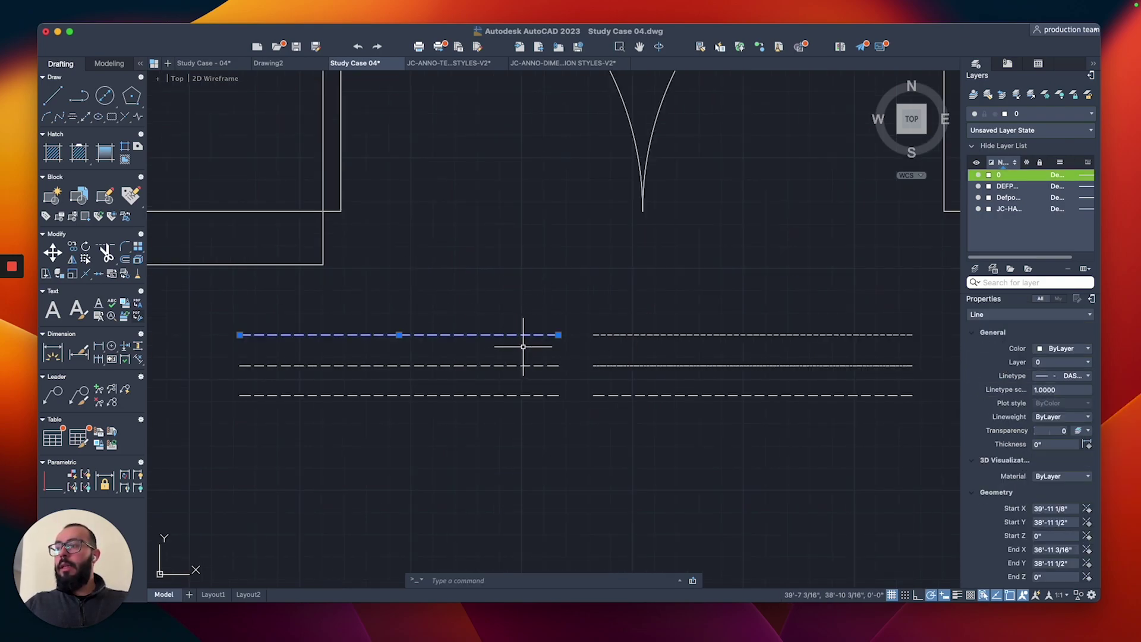
click(1071, 376)
click(1070, 465)
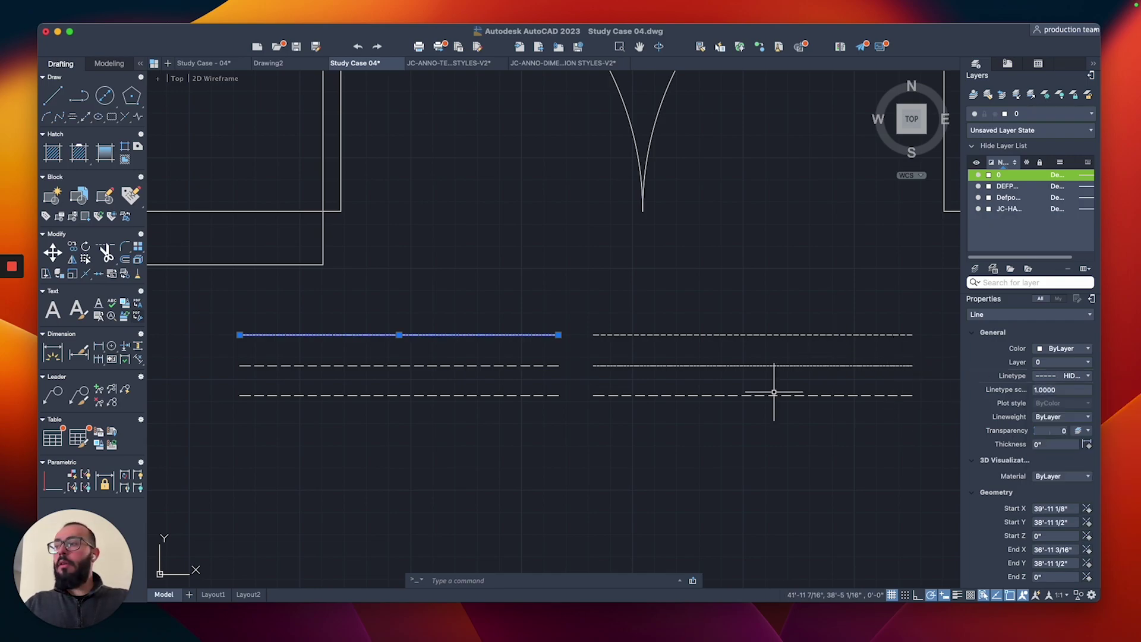
key(Escape)
click(535, 365)
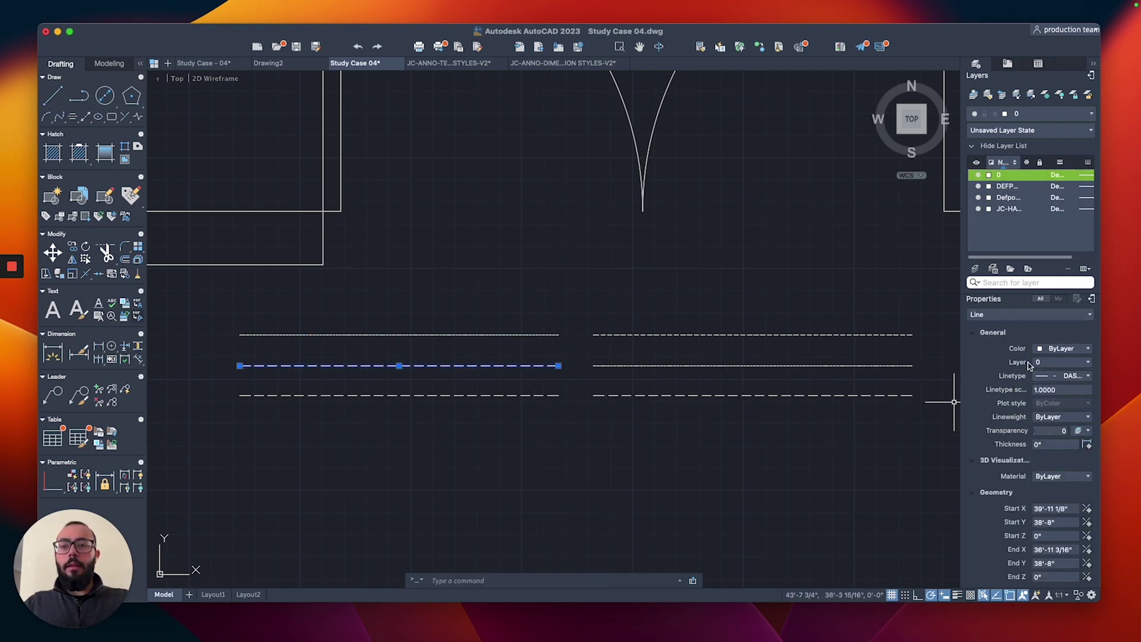
click(1070, 376)
click(1062, 477)
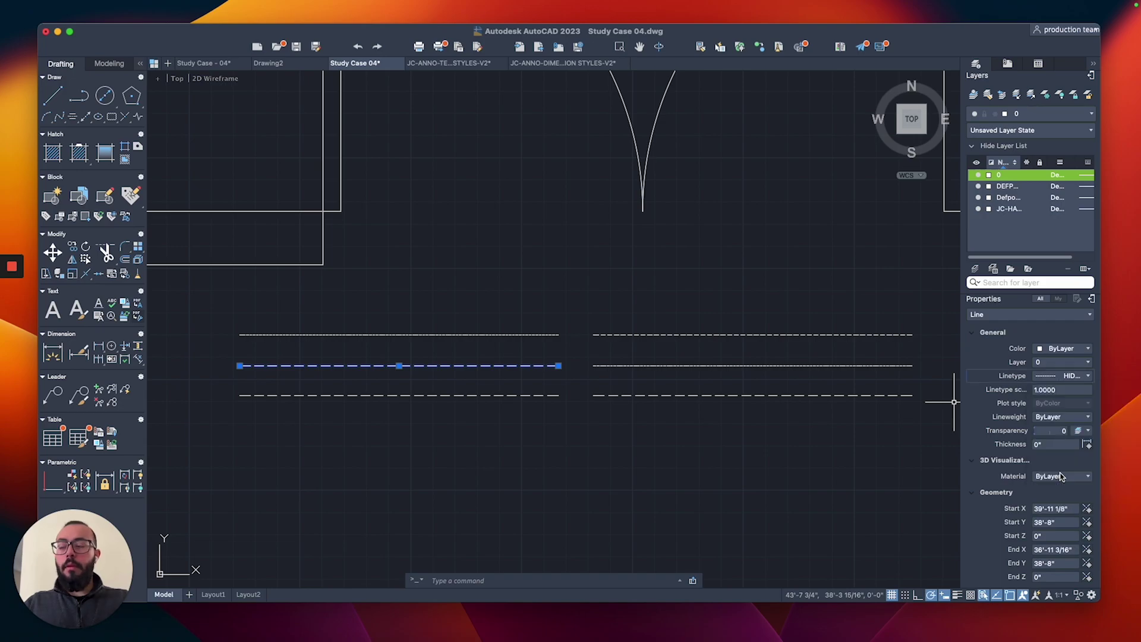
key(Escape)
click(541, 387)
click(523, 415)
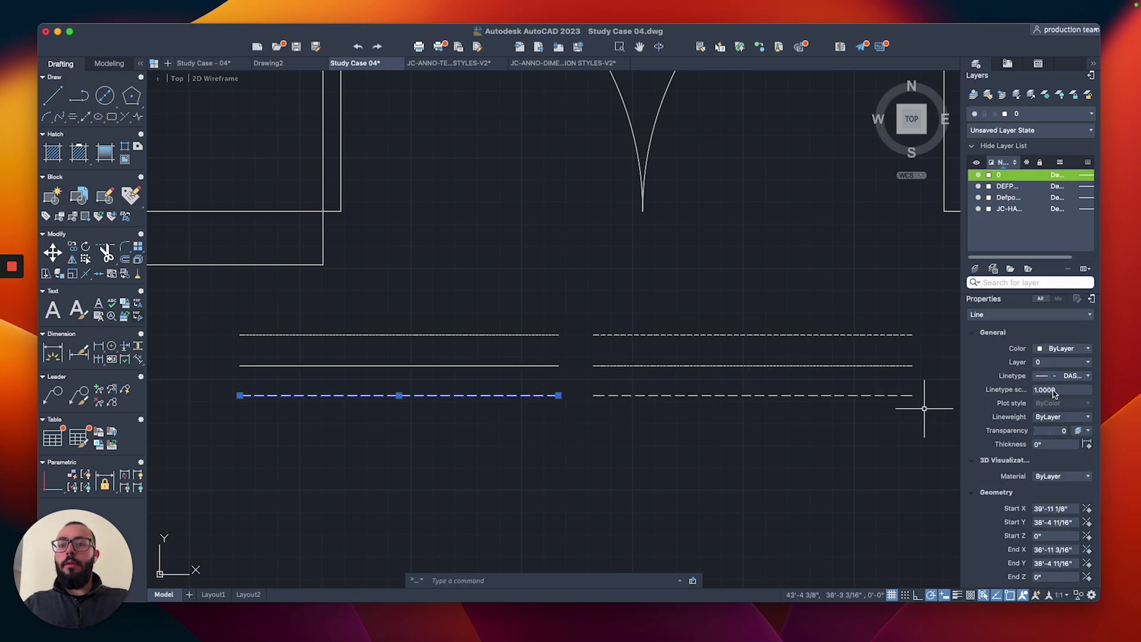
click(1069, 376)
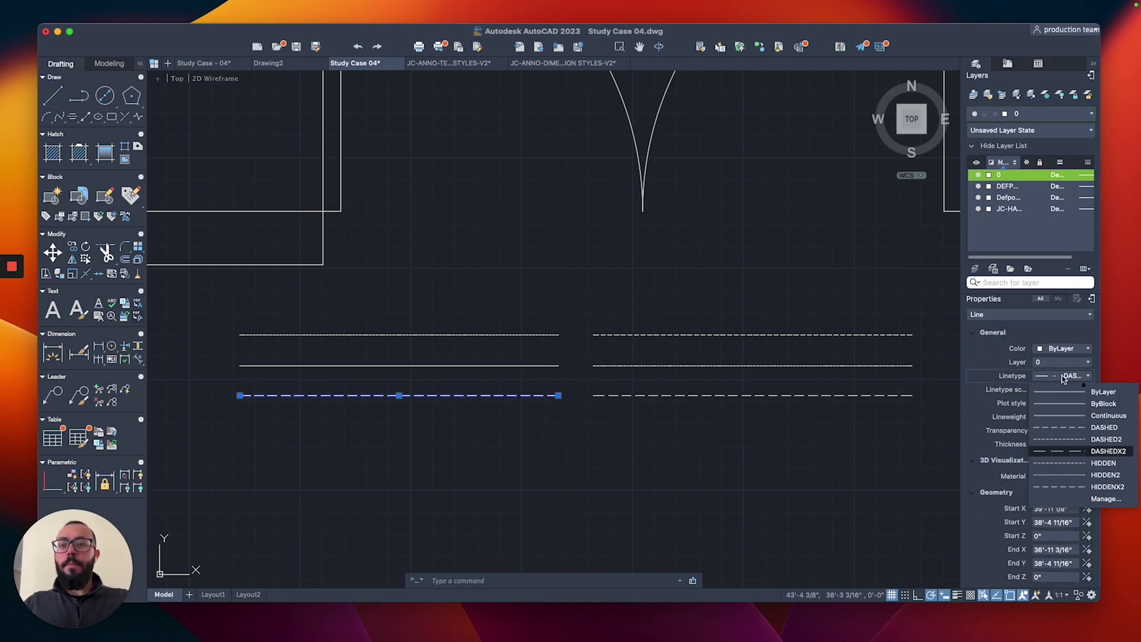
click(1043, 487)
key(Escape)
scroll(562, 377, up, 2)
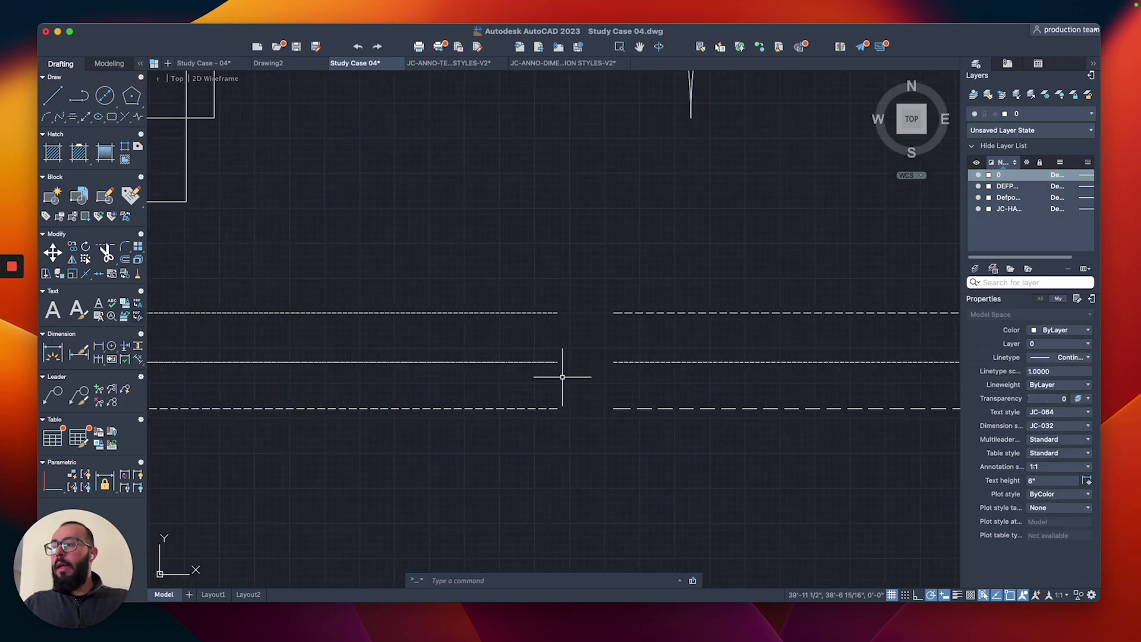
Inspect the sample lines, then select the lower-right DASHEDX2 line to show its properties
scroll(562, 377, up, 4)
scroll(591, 364, down, 4)
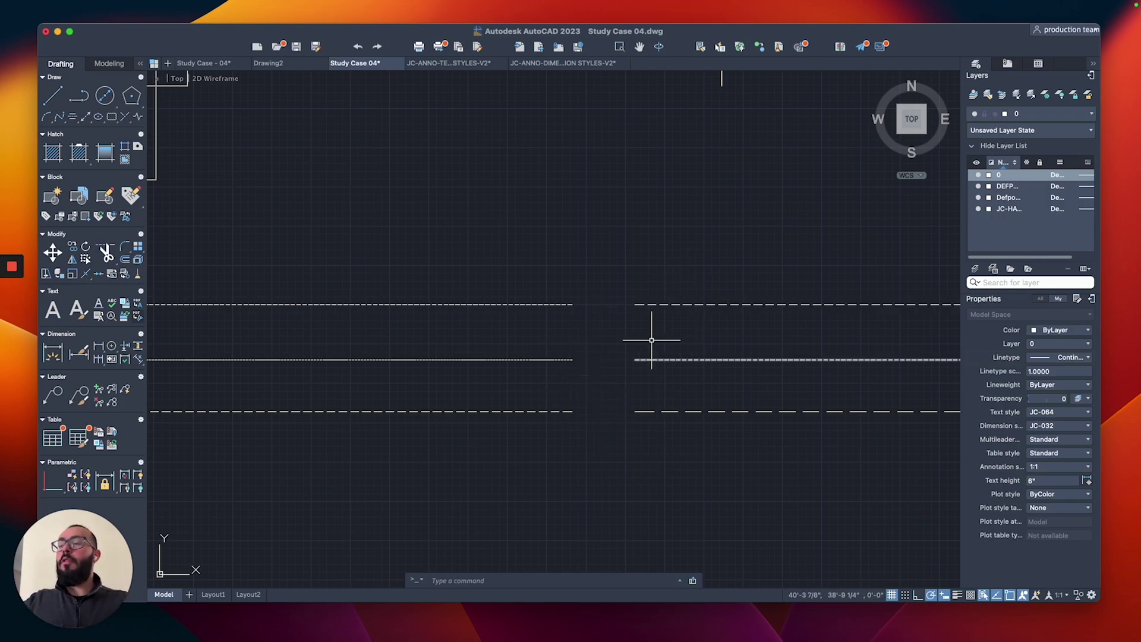
right_click(576, 298)
click(550, 322)
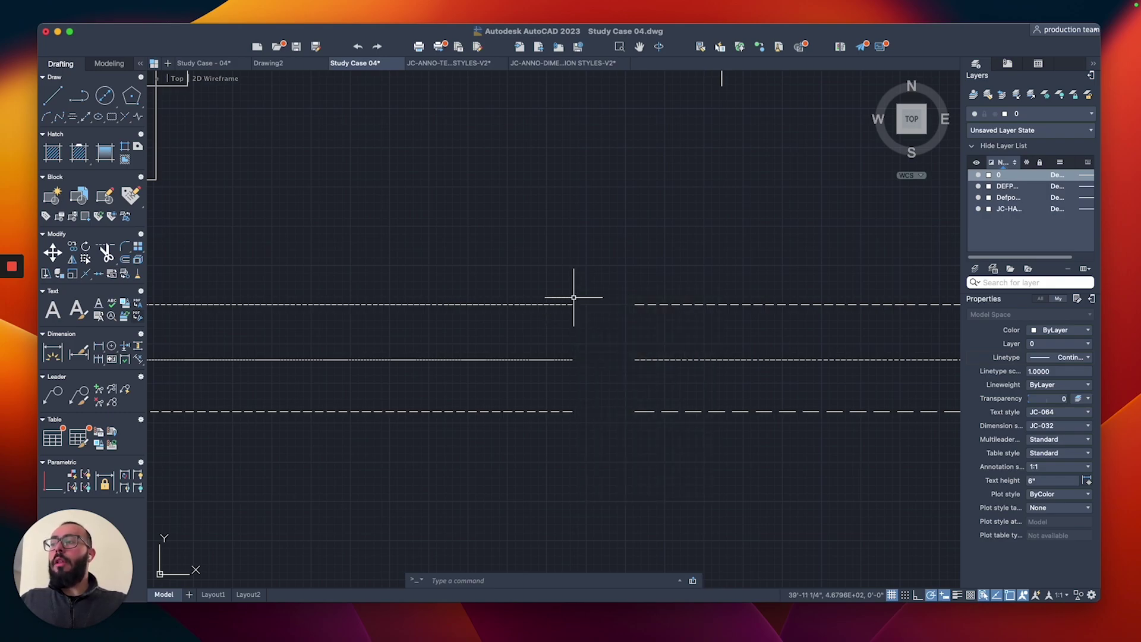
scroll(602, 345, up, 3)
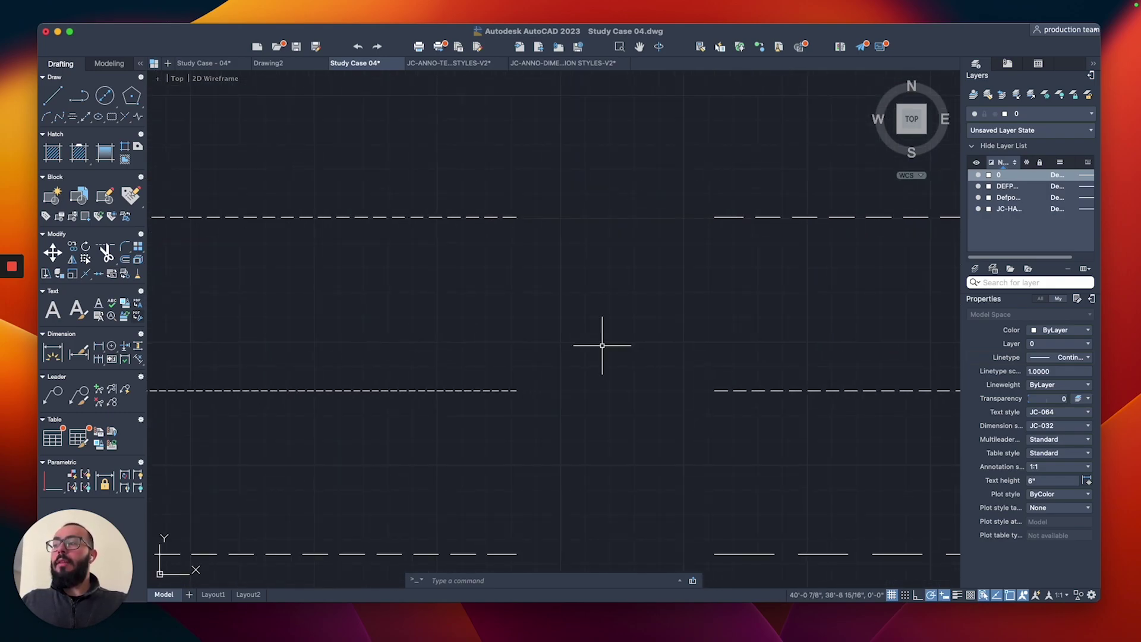
scroll(602, 345, down, 3)
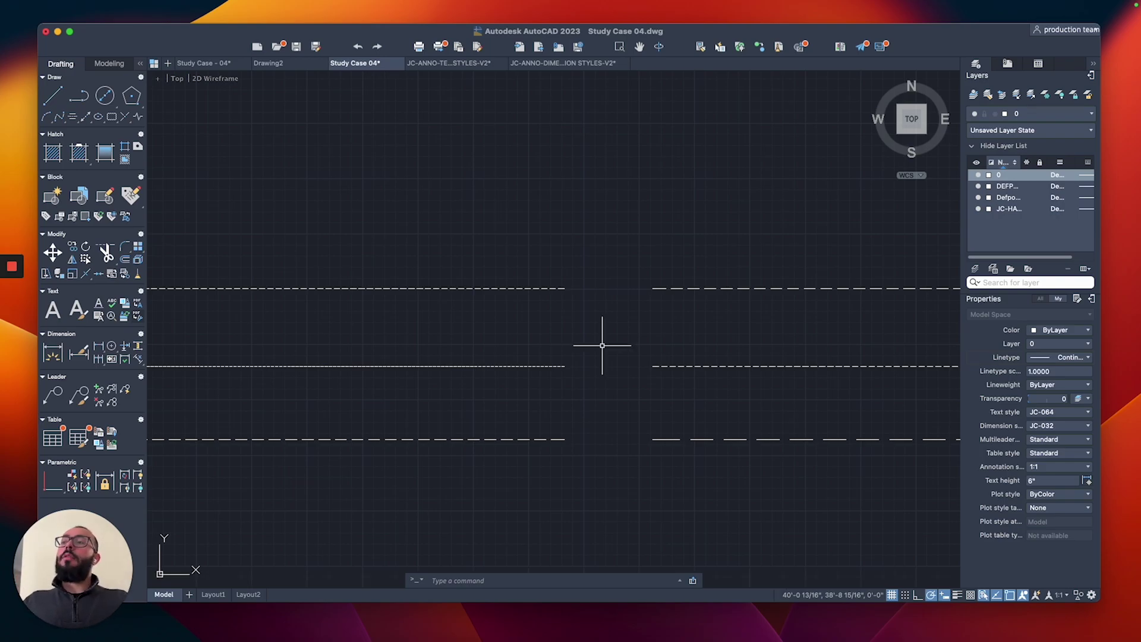
scroll(602, 345, down, 3)
scroll(602, 345, up, 2)
scroll(603, 344, down, 1)
scroll(602, 345, up, 1)
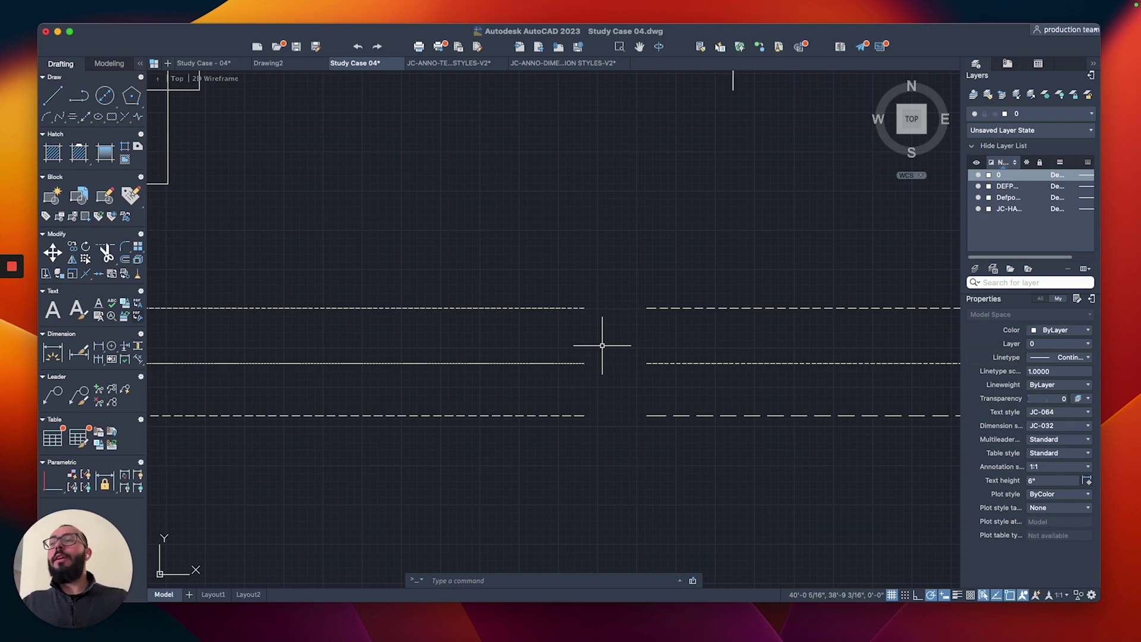
scroll(602, 344, down, 2)
middle_drag(565, 359, 530, 354)
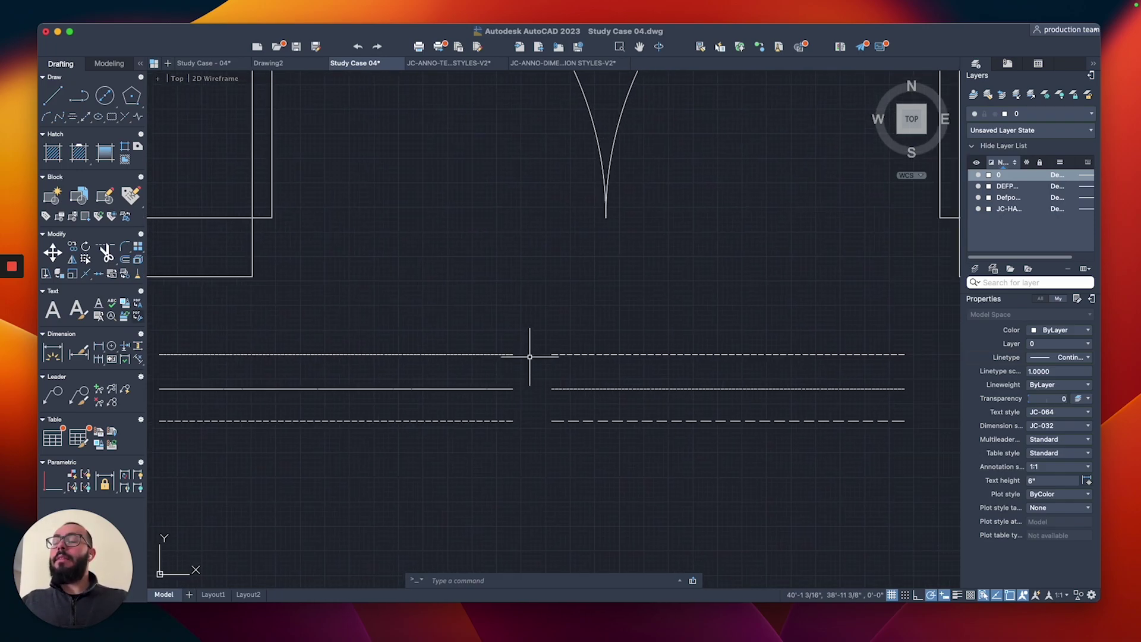
mouse_move(632, 341)
middle_down()
mouse_move(557, 410)
mouse_move(543, 396)
middle_up()
scroll(535, 398, down, 3)
scroll(580, 456, up, 3)
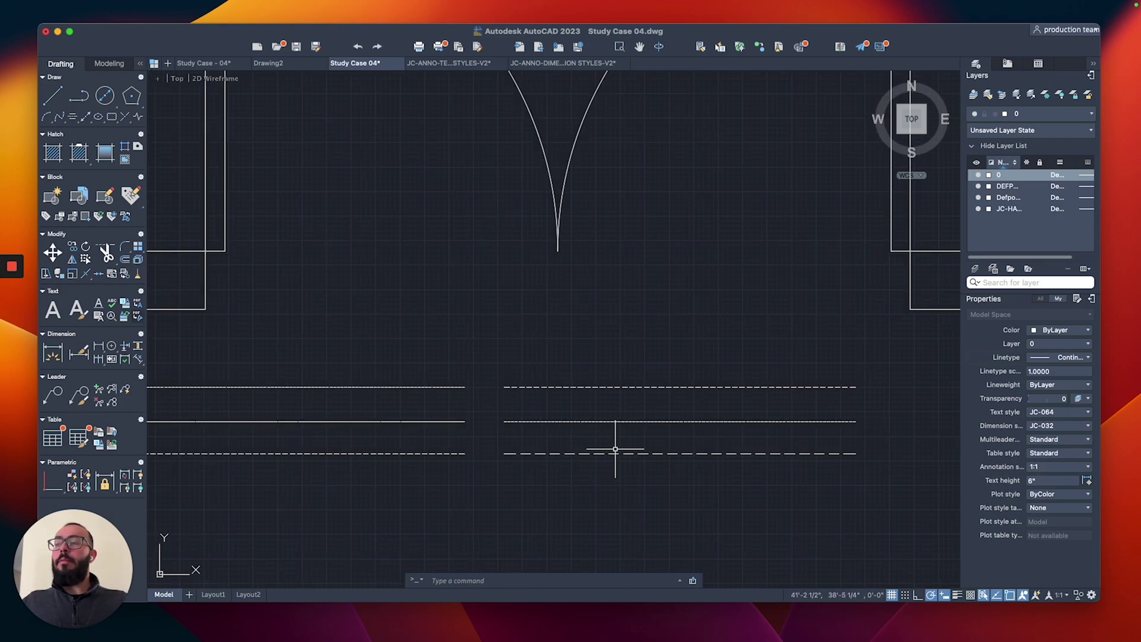
click(601, 454)
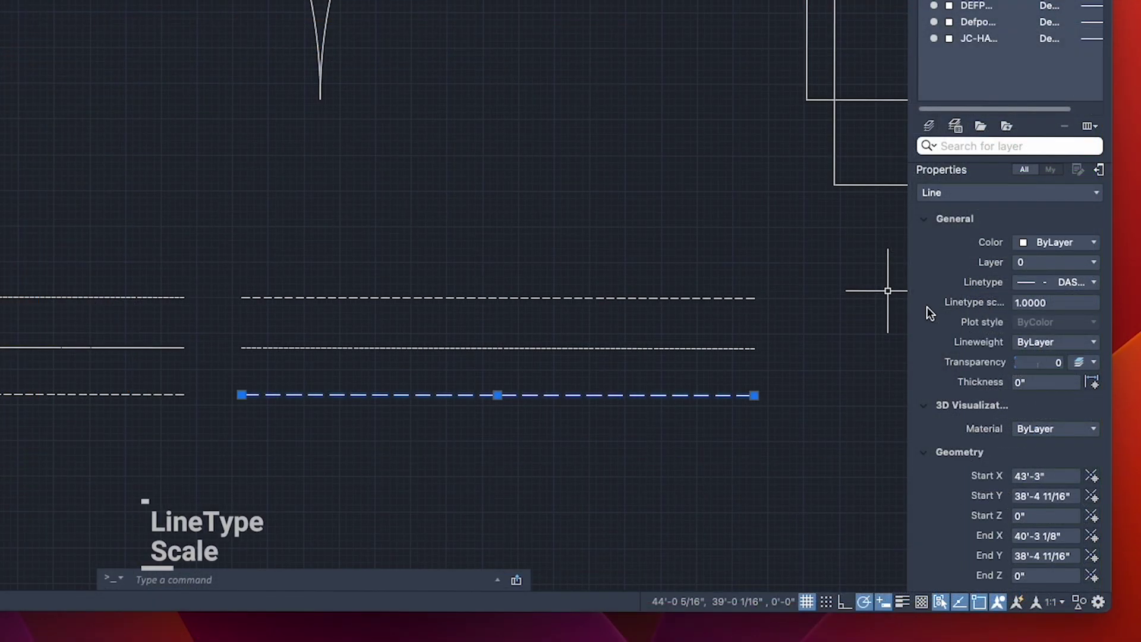
Set the lower-right DASHEDX2 line's linetype scale to 3, after first trying 2
drag(906, 287, 826, 286)
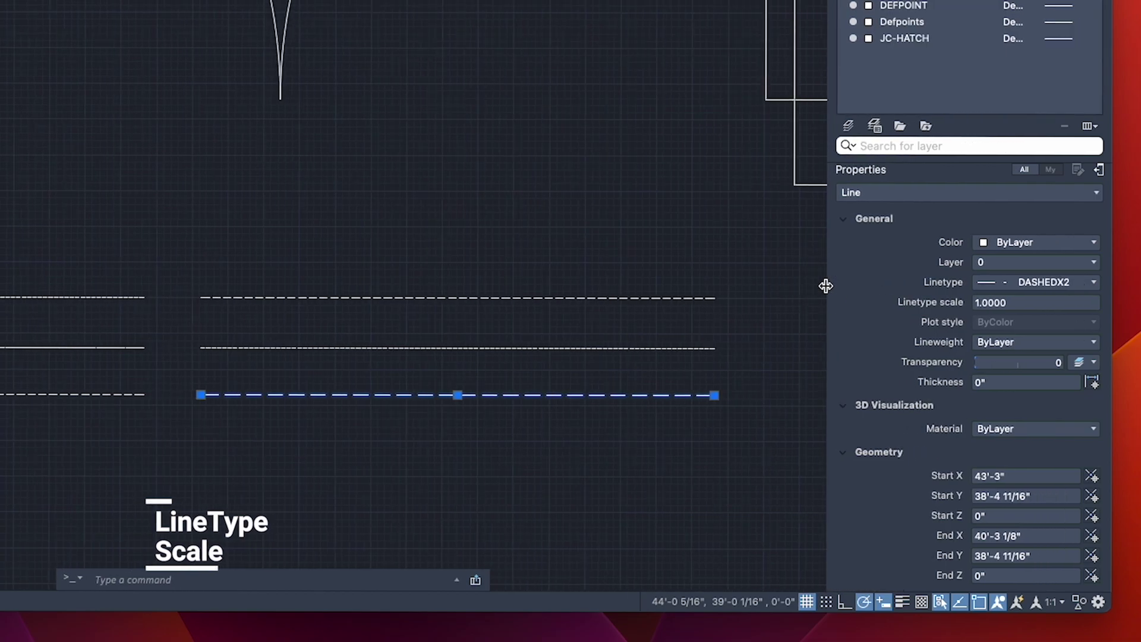
click(1041, 304)
text(2)
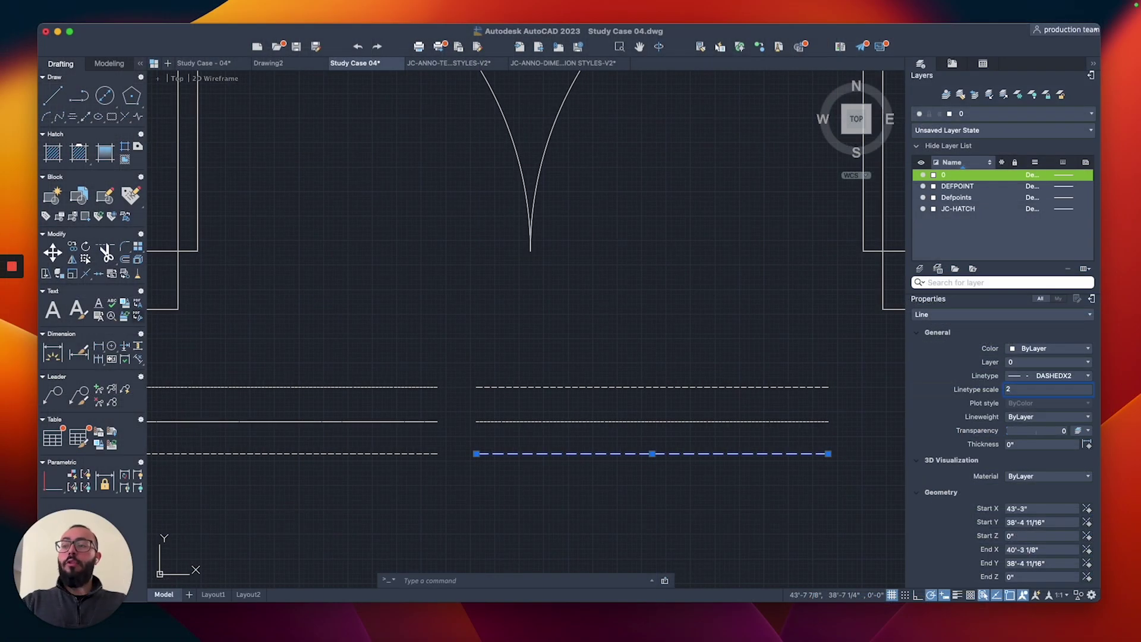
key(Return)
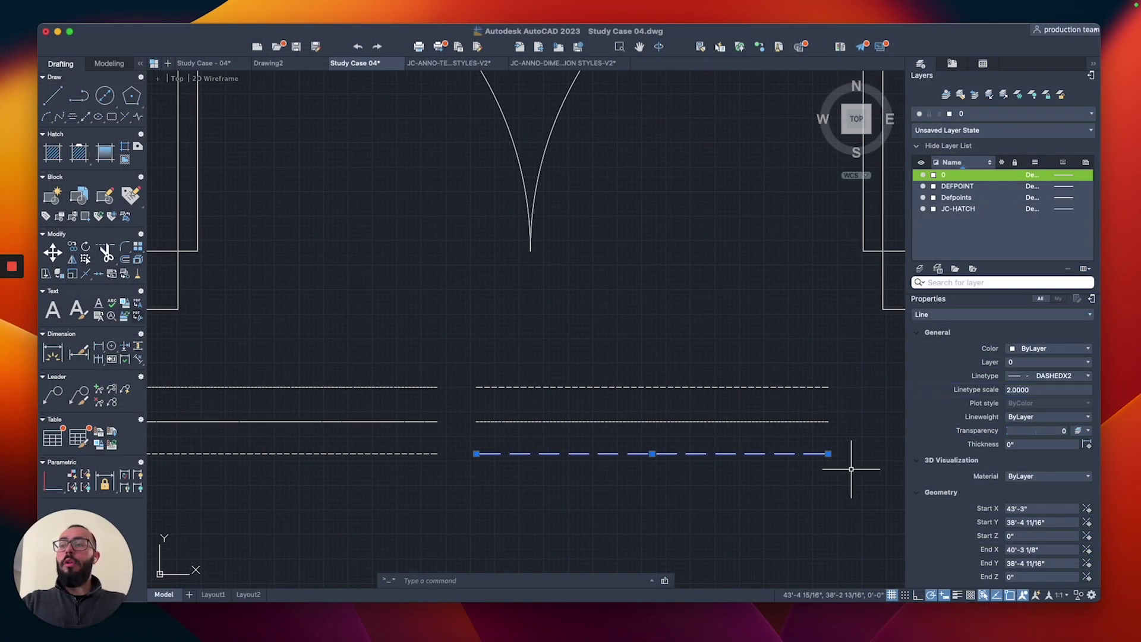
click(1041, 390)
text(3)
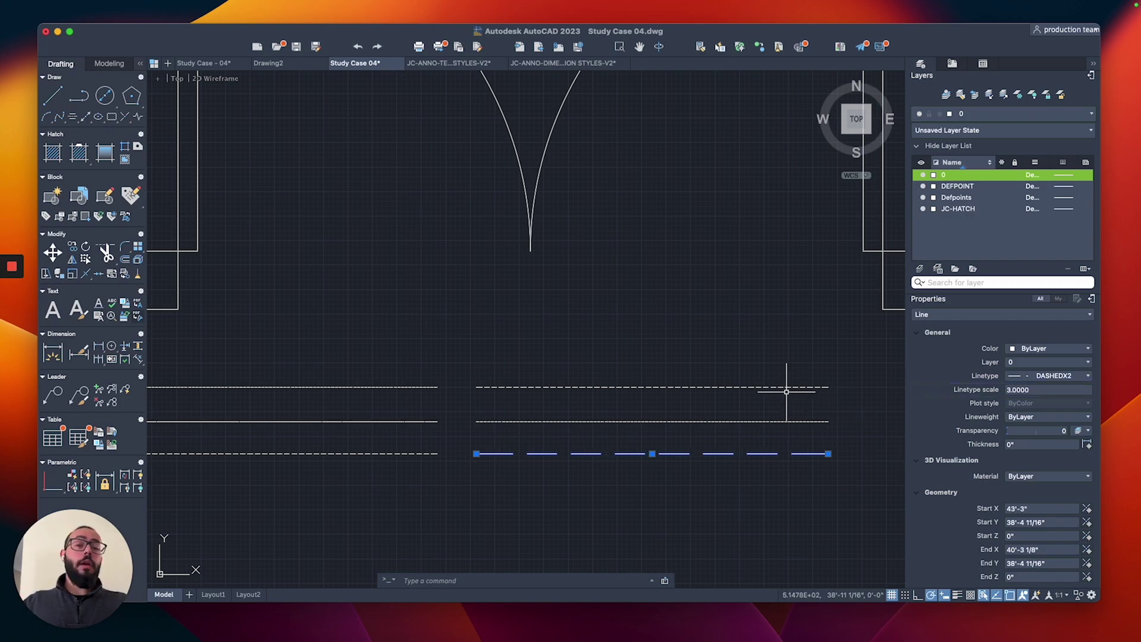
Select the middle-left HIDDEN2 line and set its linetype scale to 10
middle_drag(434, 418, 488, 412)
key(Escape)
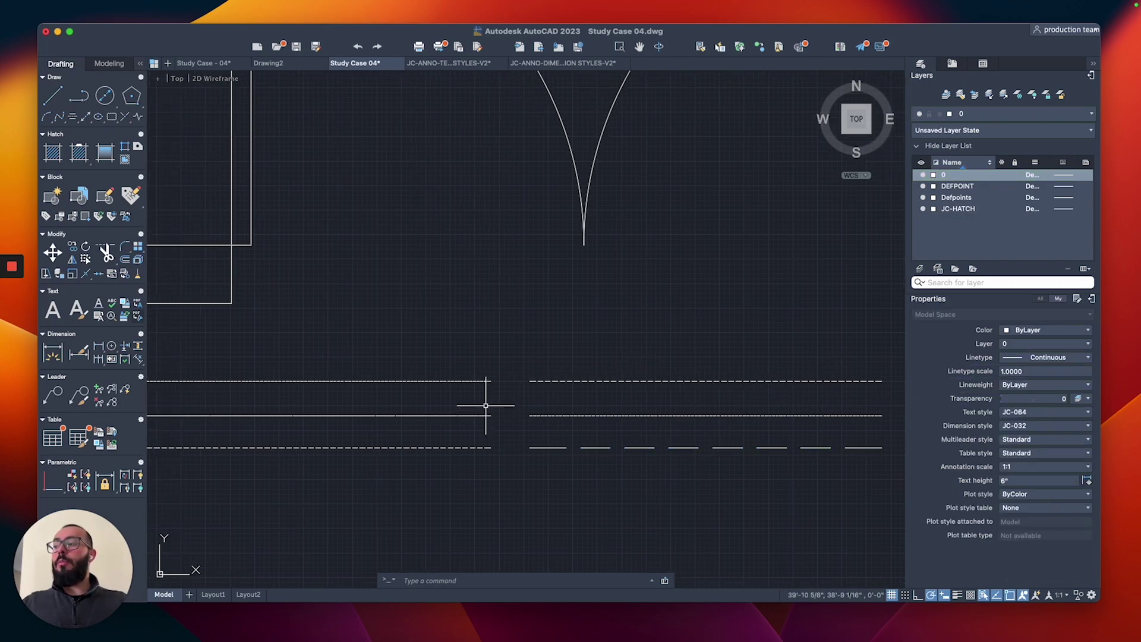
click(488, 416)
click(1040, 388)
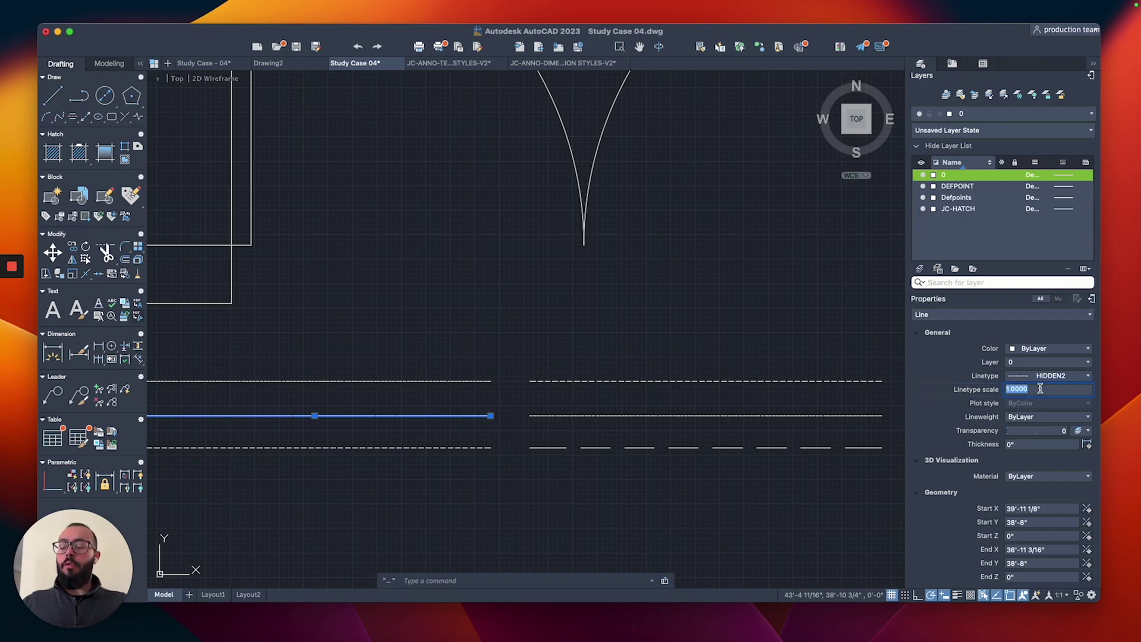
text(10)
key(Return)
key(Escape)
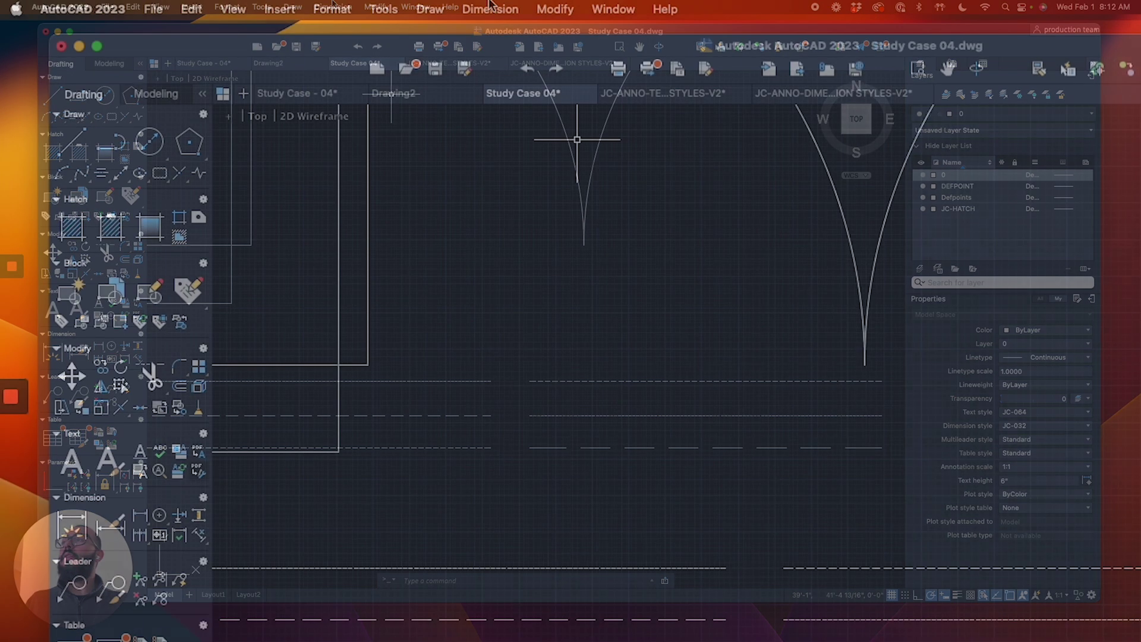
Enter a global scale factor of 2 in the Linetype Manager via Format > Linetype and save
click(330, 9)
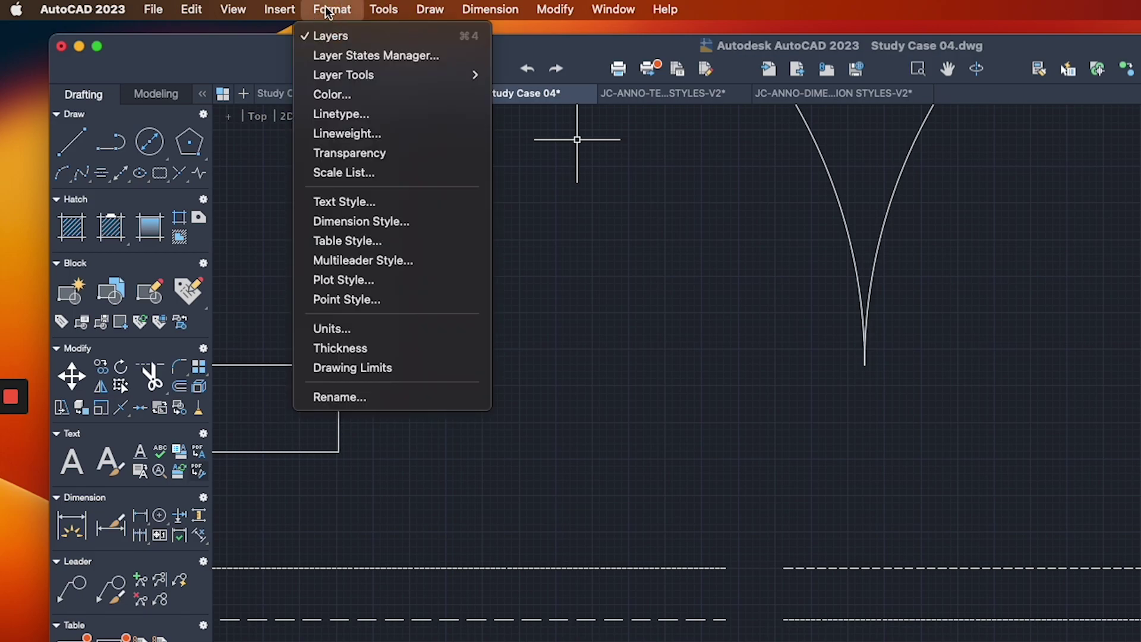
click(368, 118)
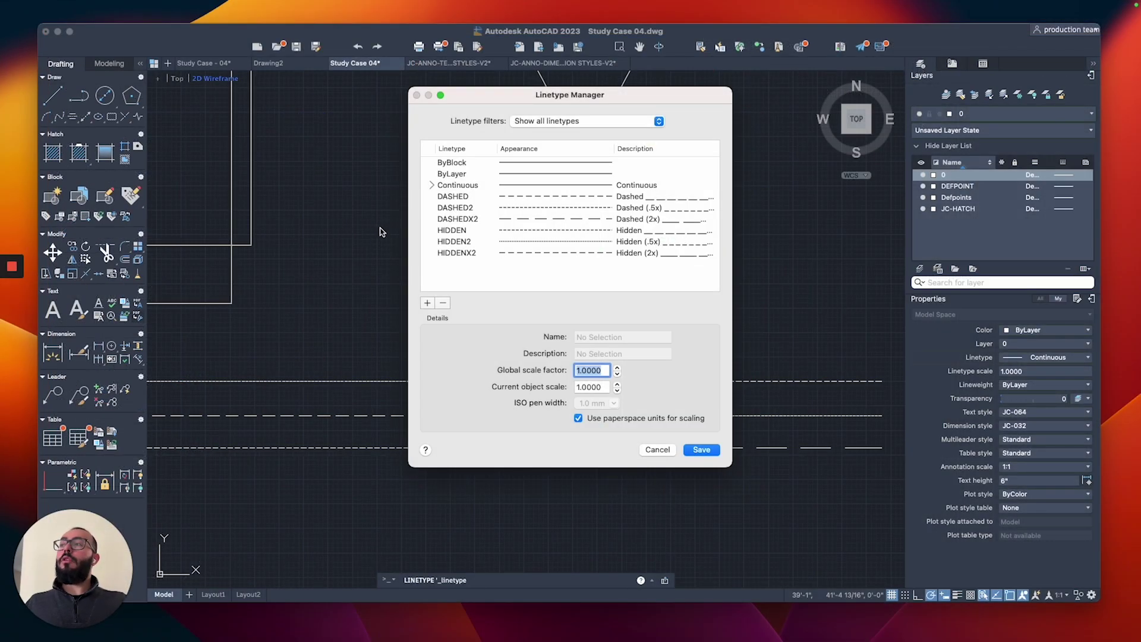
drag(497, 94, 510, 88)
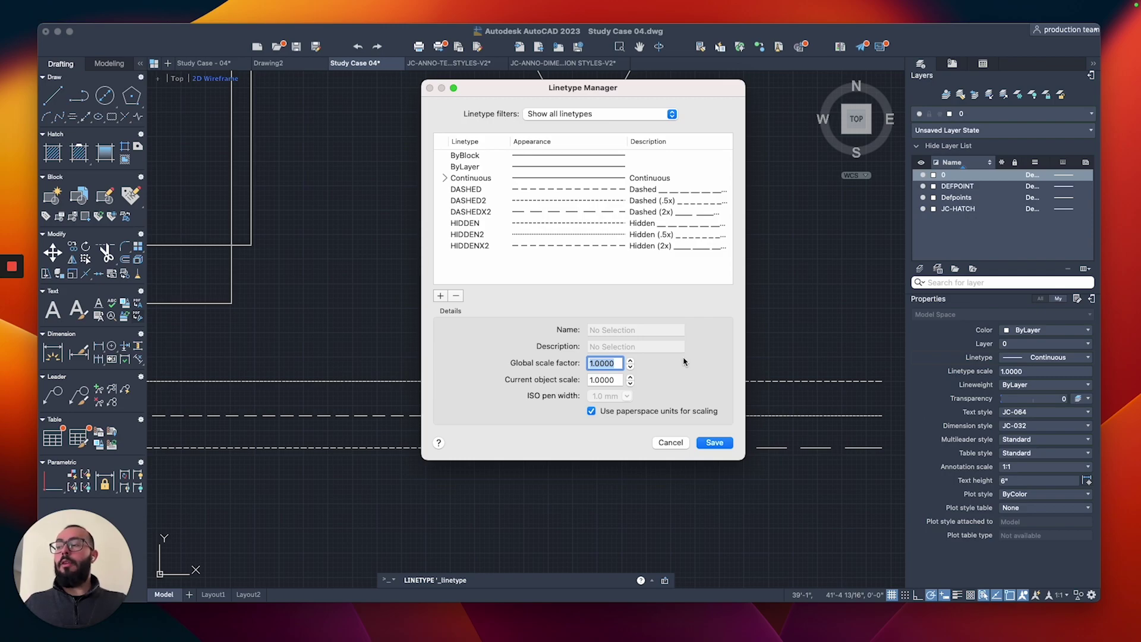
text(2)
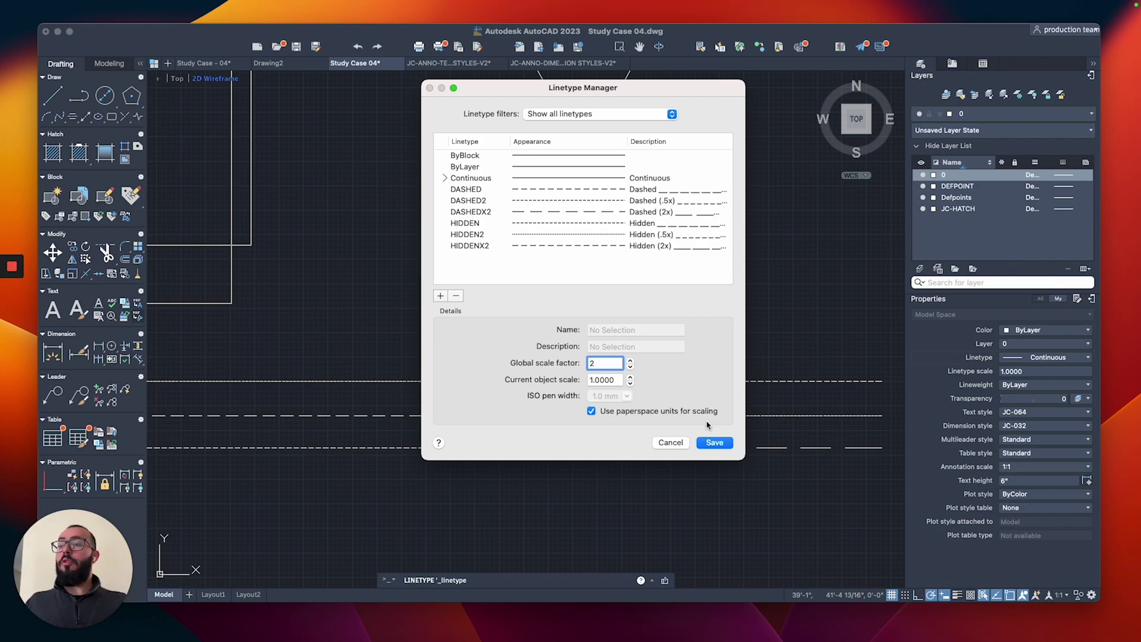
click(714, 444)
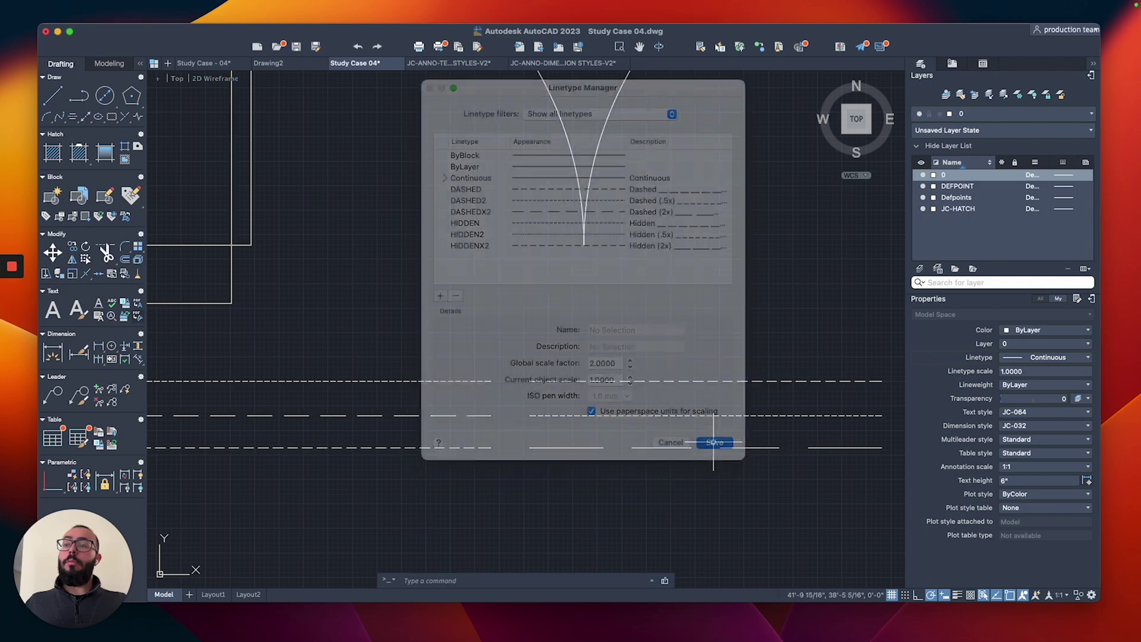
Reset the global linetype scale factor to 1 through the LT Linetype Manager
mouse_move(542, 364)
middle_down()
mouse_move(567, 352)
mouse_move(527, 353)
middle_up()
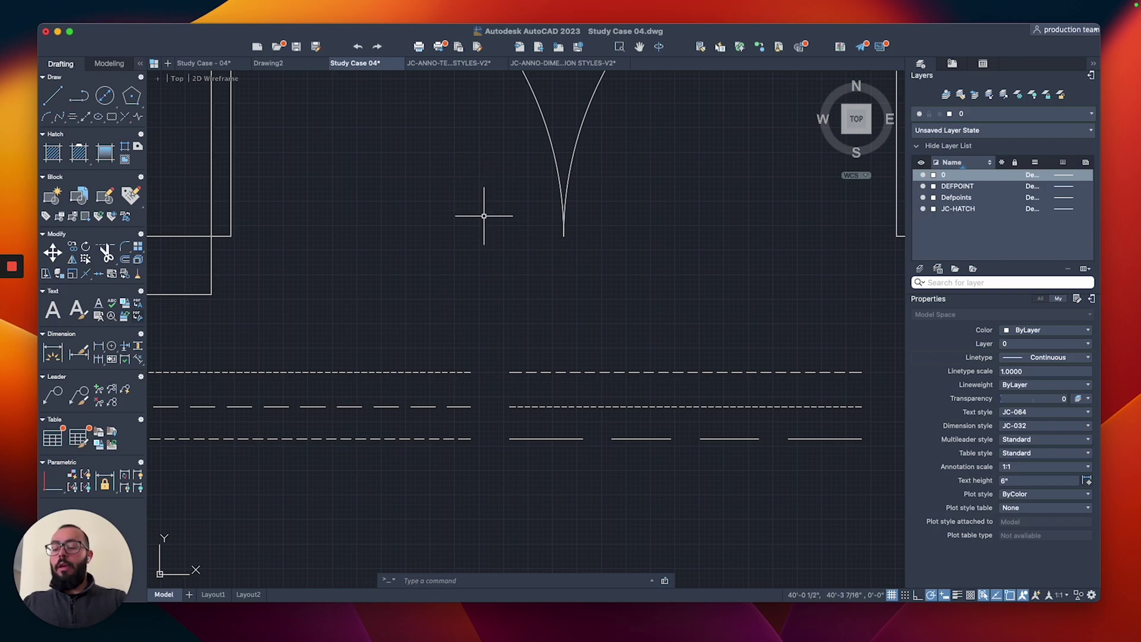
text(LT)
key(Return)
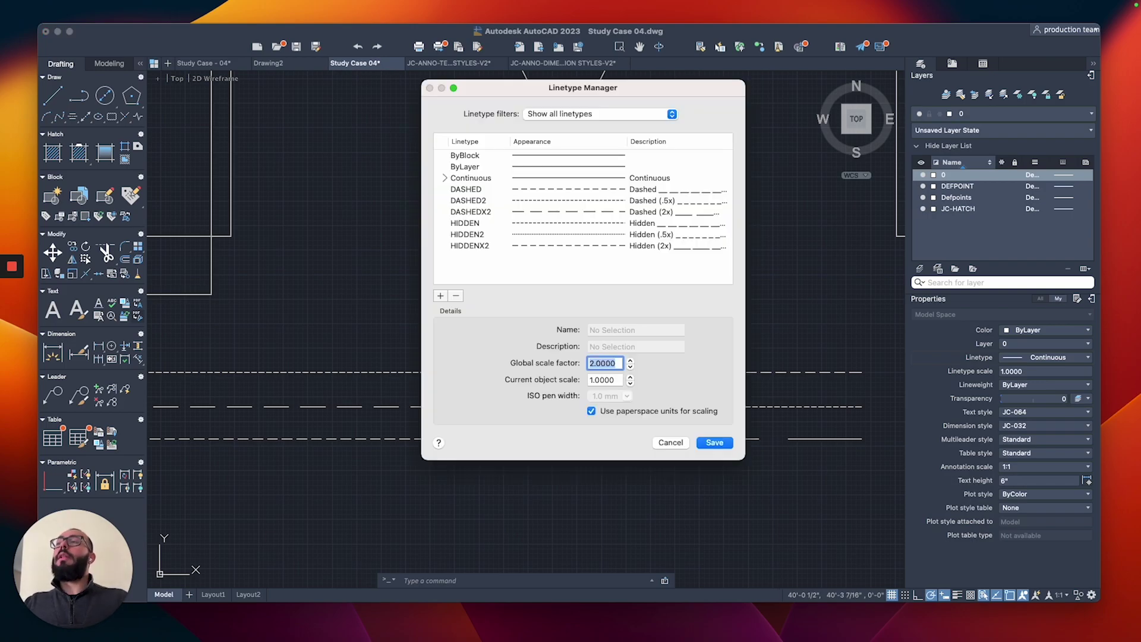
text(1)
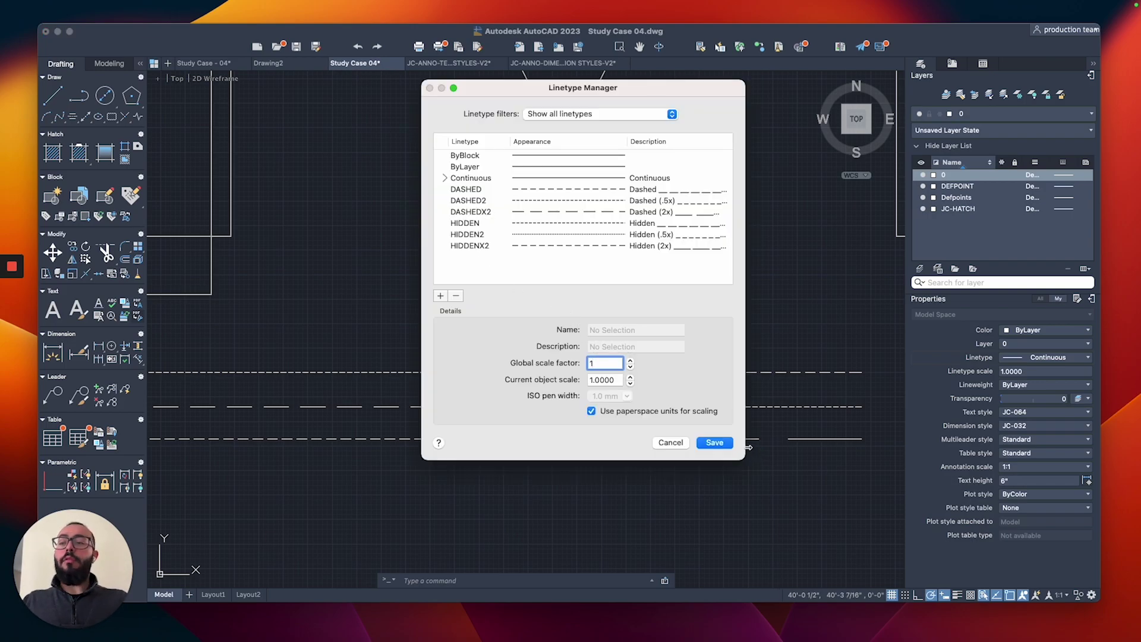
click(716, 443)
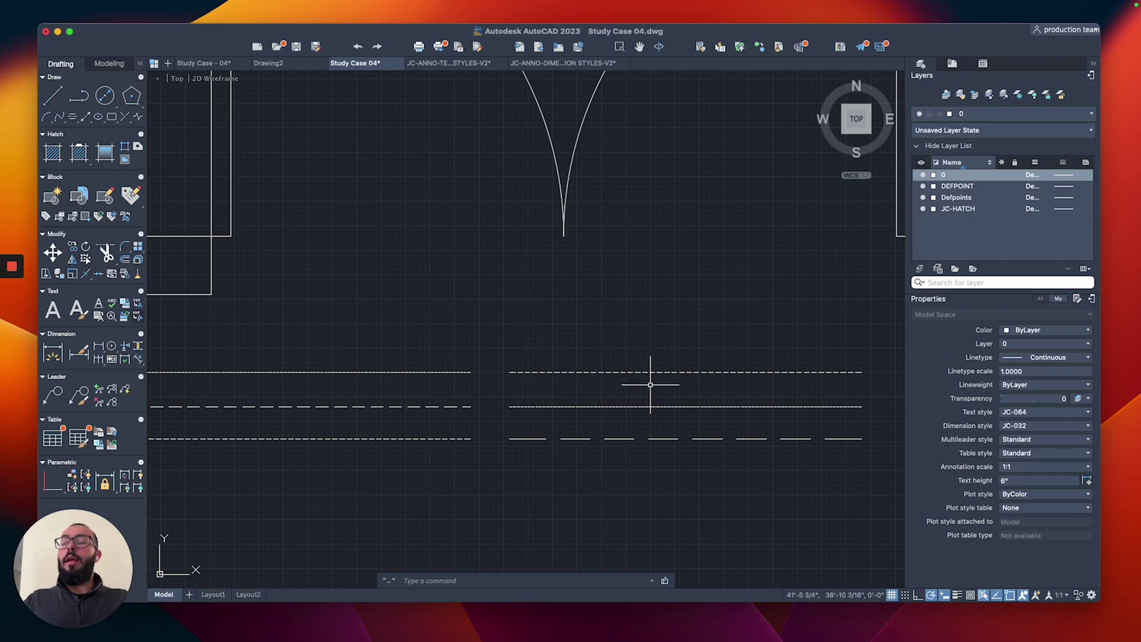
Crossing-select all six sample lines and set their linetype scale to 1
click(598, 352)
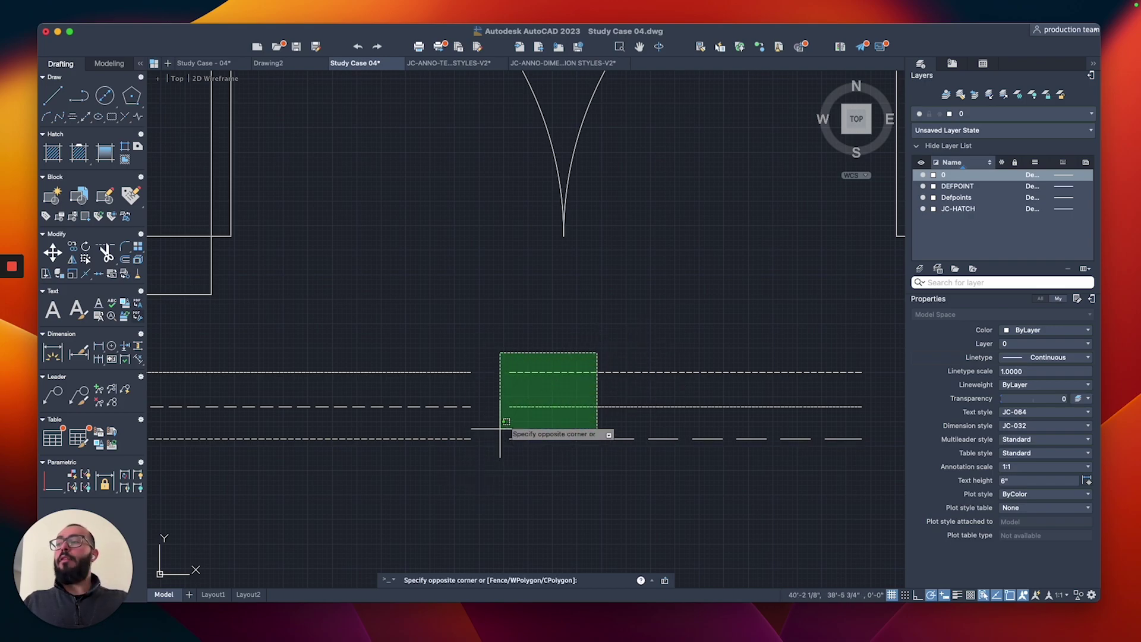
click(440, 458)
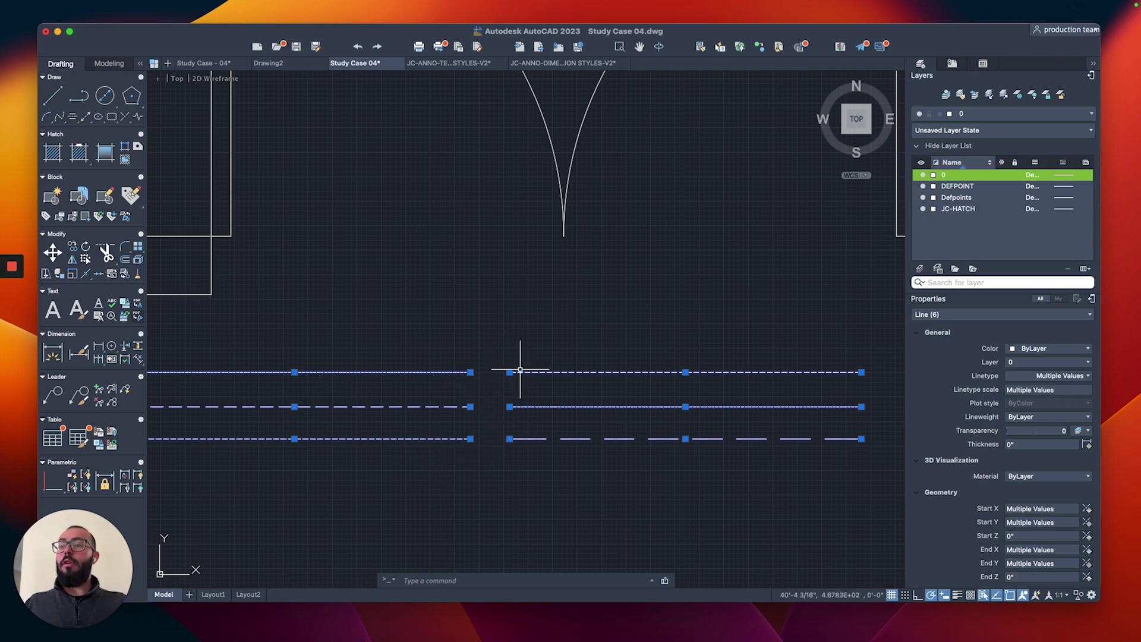
click(1055, 390)
text(1)
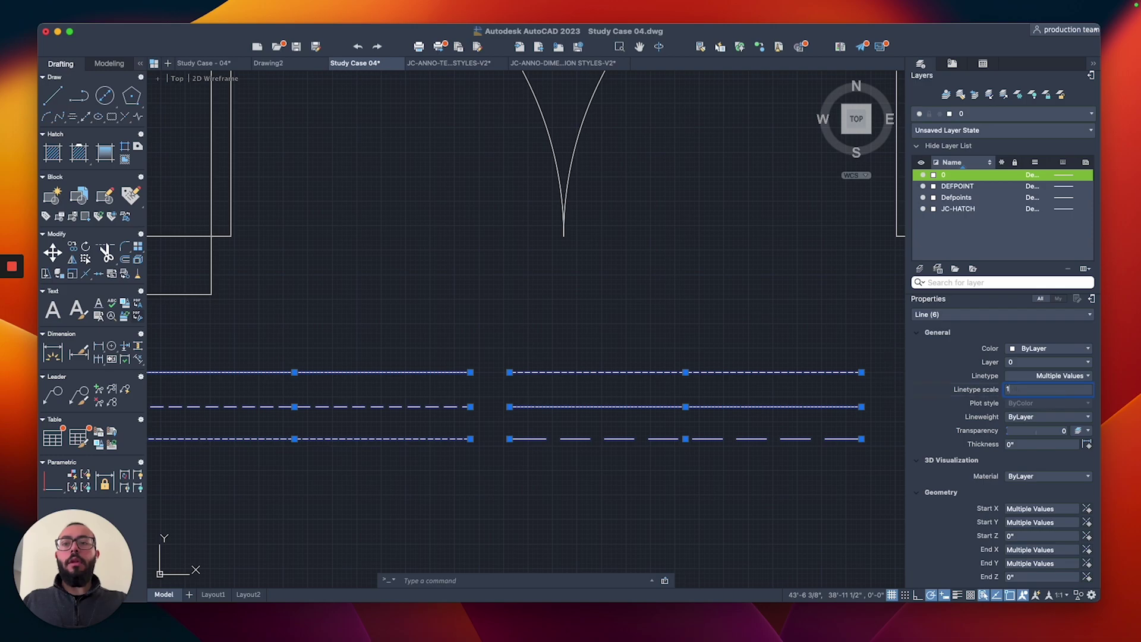
key(Return)
key(Escape)
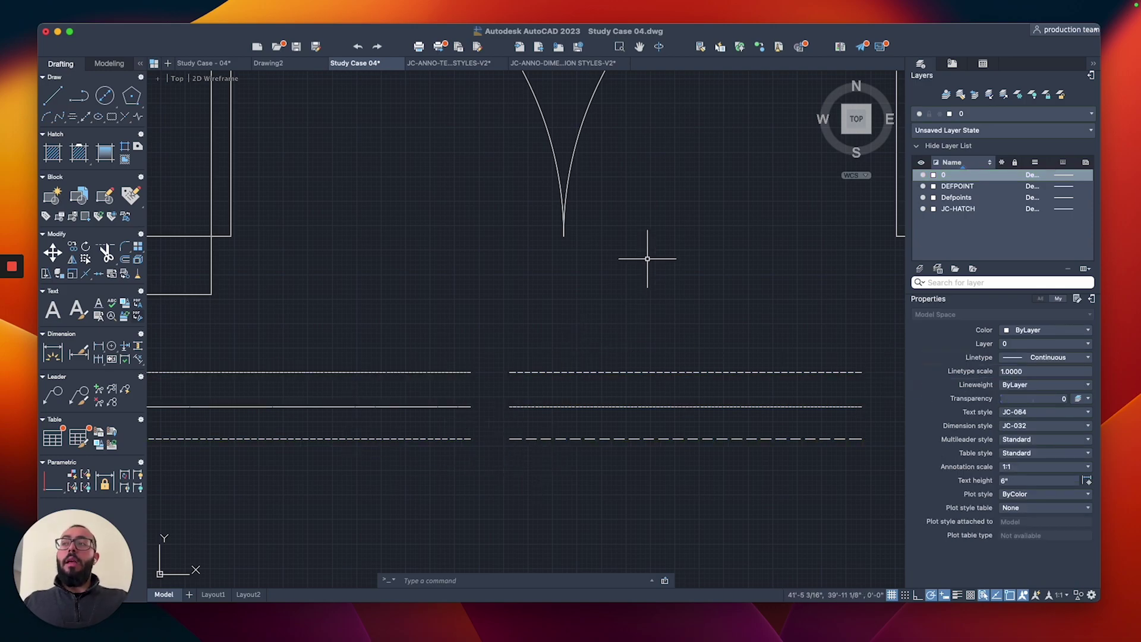
Review the floor plan and door detail, then open the status-bar annotation scale list
scroll(652, 279, up, 2)
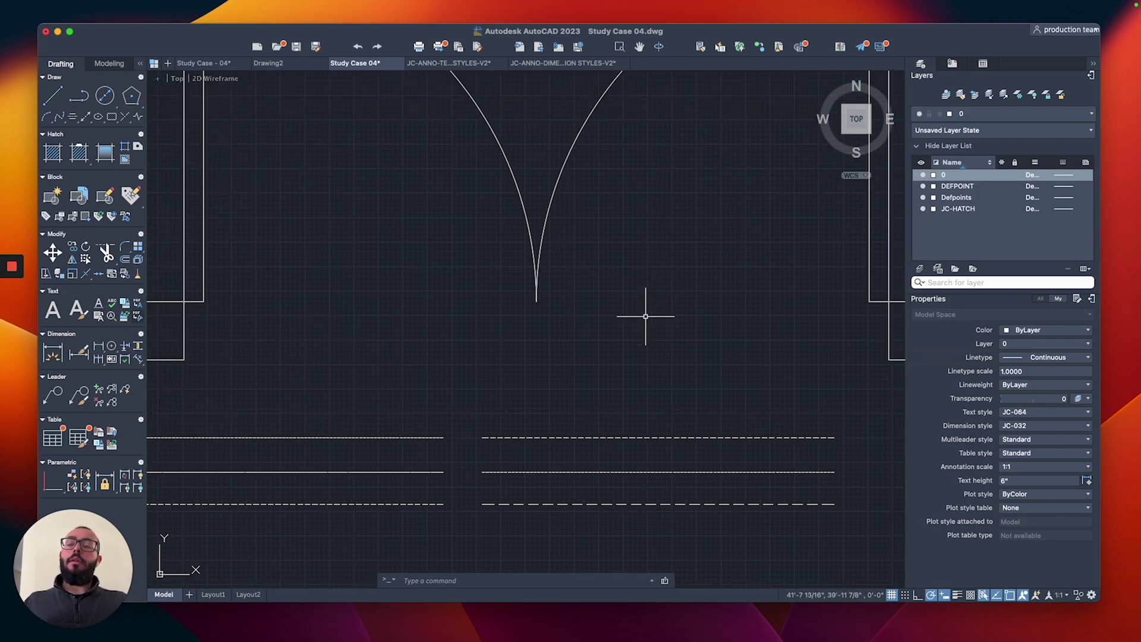
scroll(639, 321, down, 2)
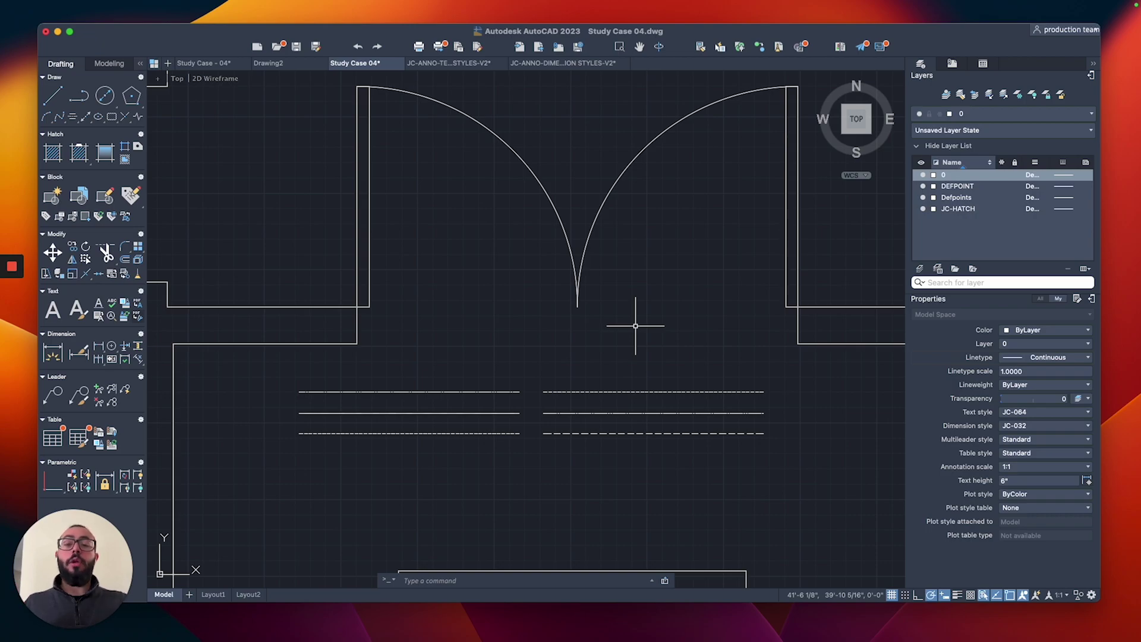
scroll(635, 326, down, 10)
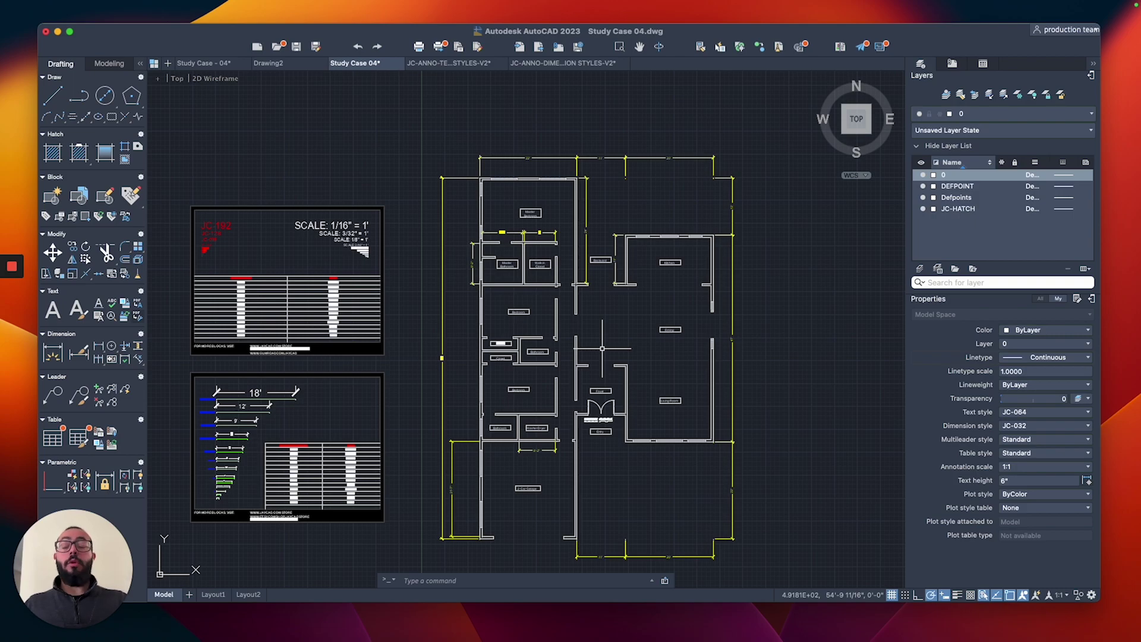
scroll(602, 357, up, 10)
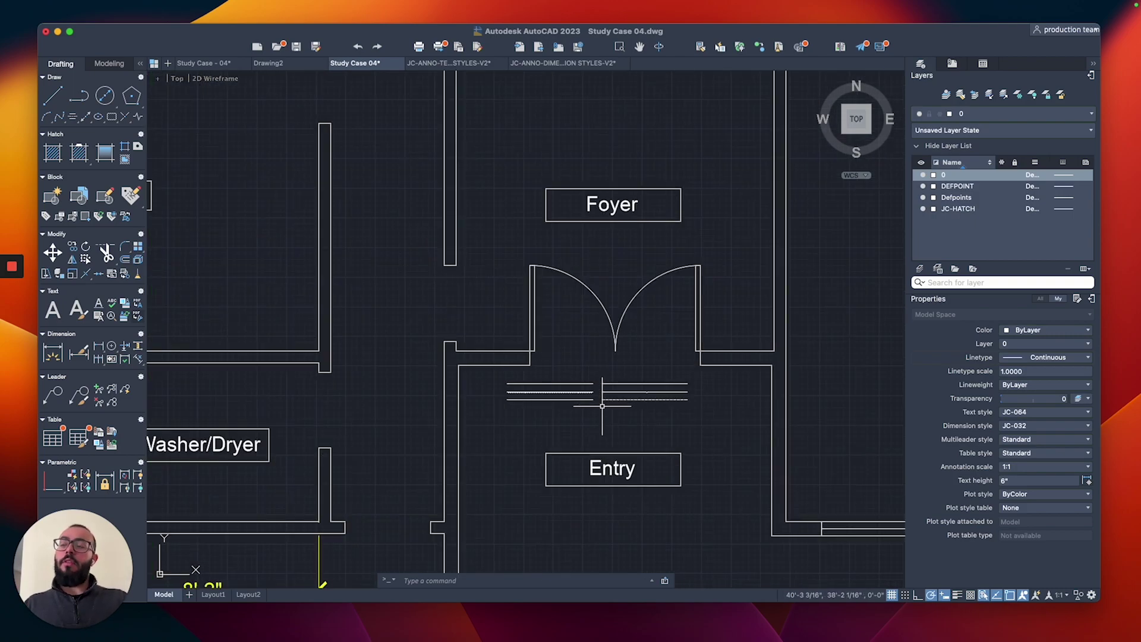
scroll(603, 372, up, 3)
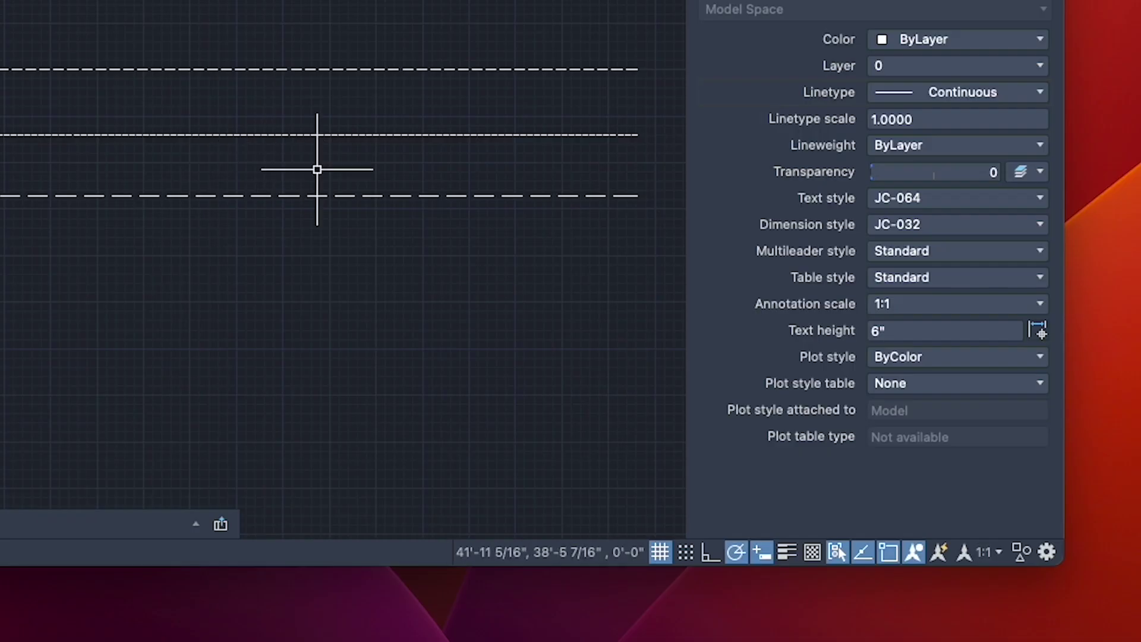
click(982, 554)
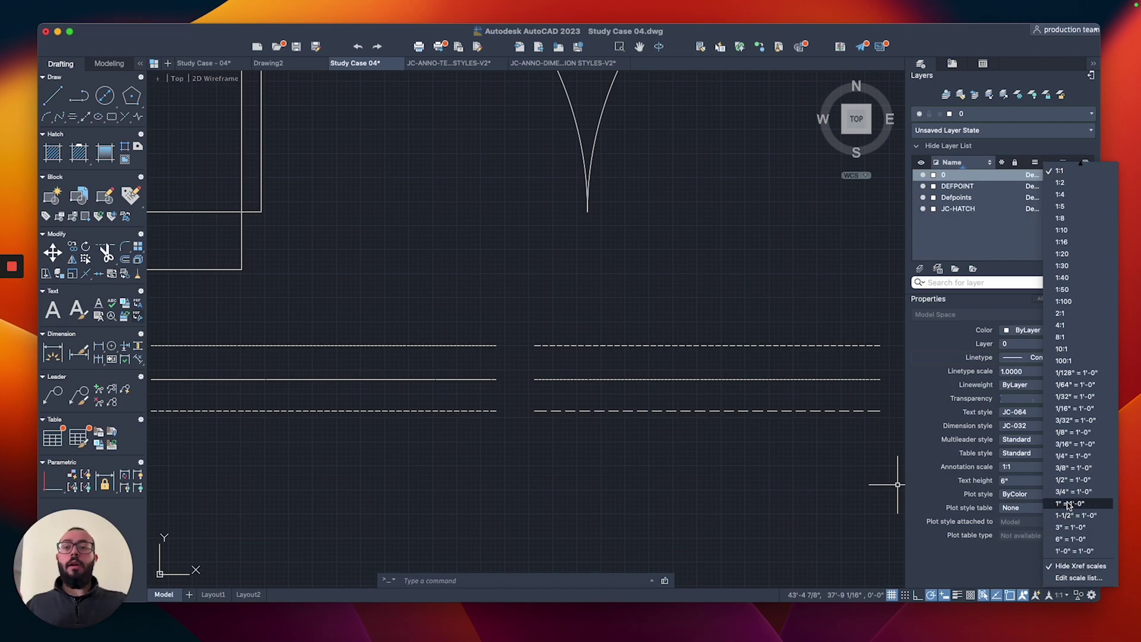
Choose the 1/4" = 1'-0" annotation scale, regenerate with RE, and recentre on the doorway
click(1065, 458)
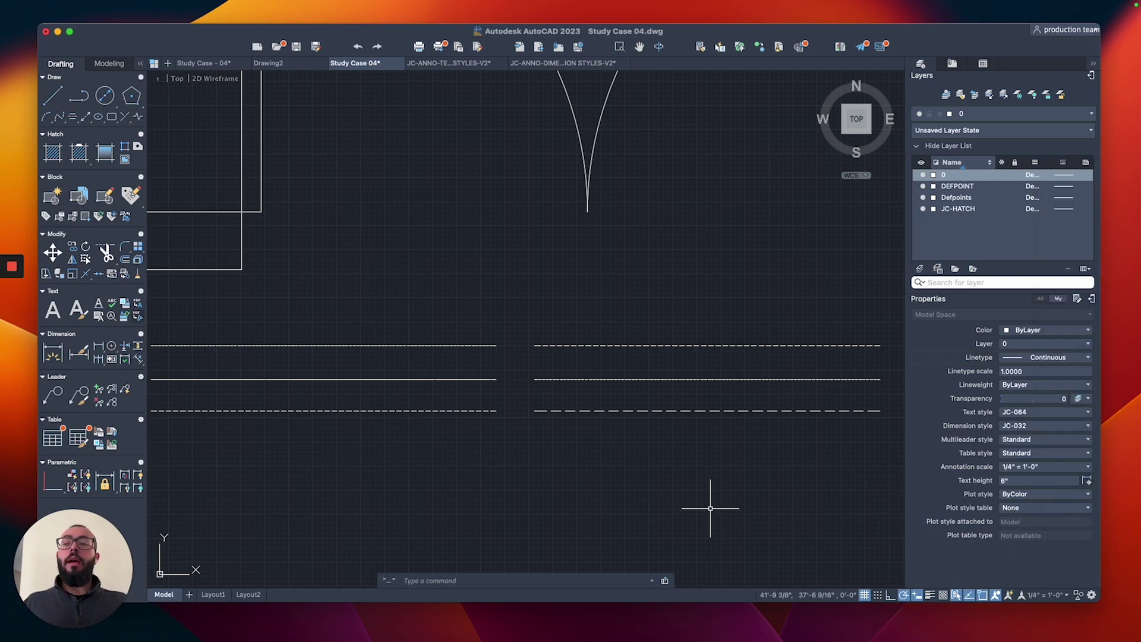
scroll(698, 476, down, 3)
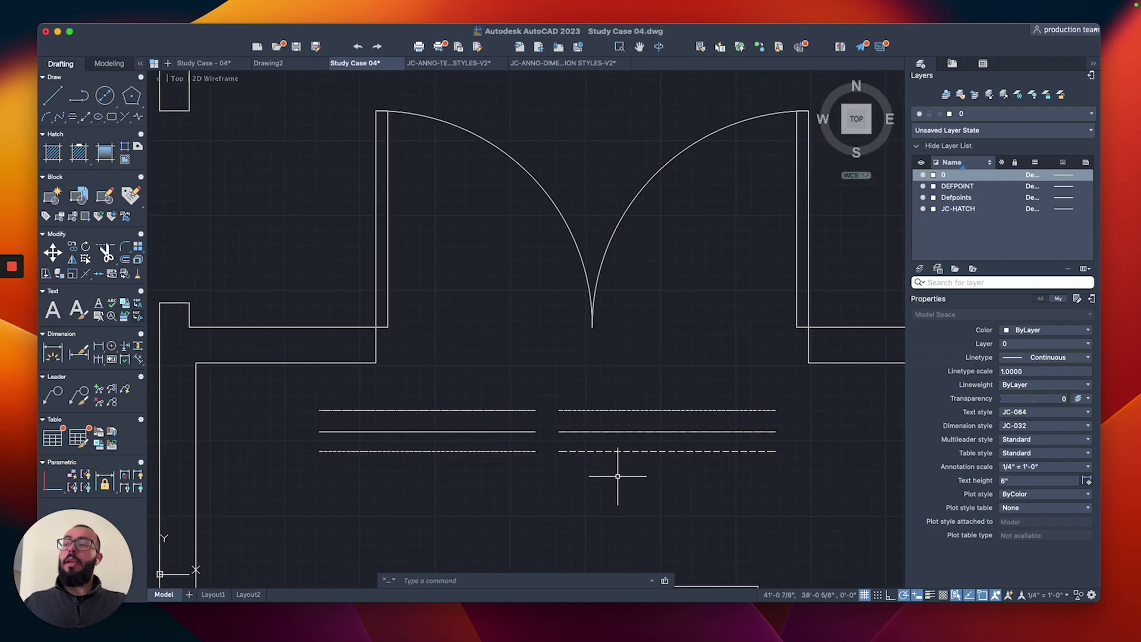
text(re)
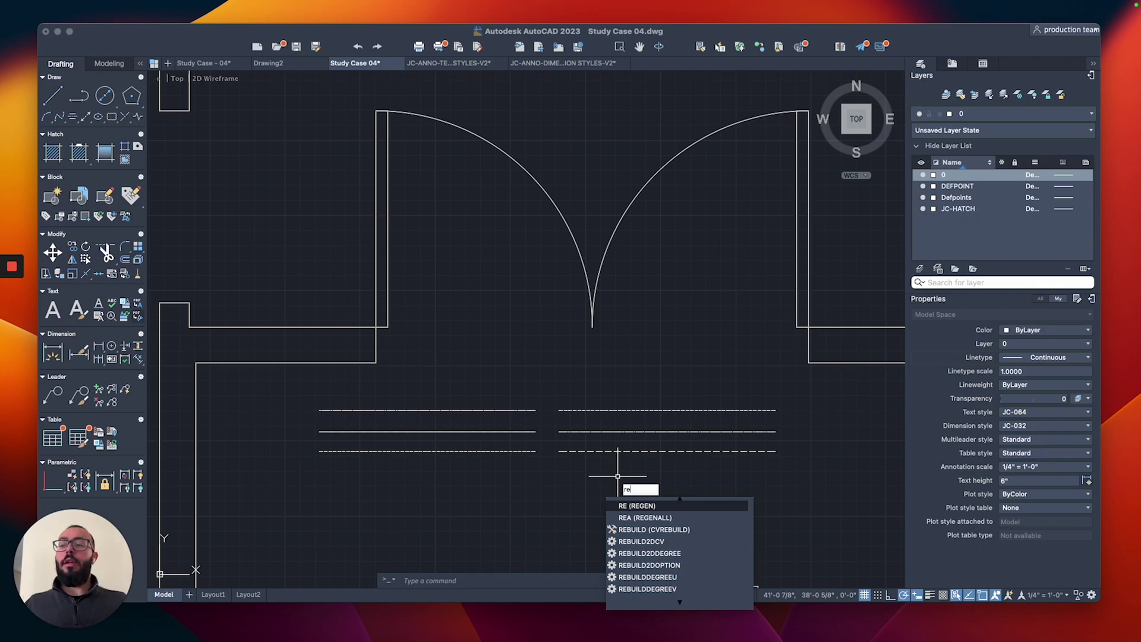
key(Return)
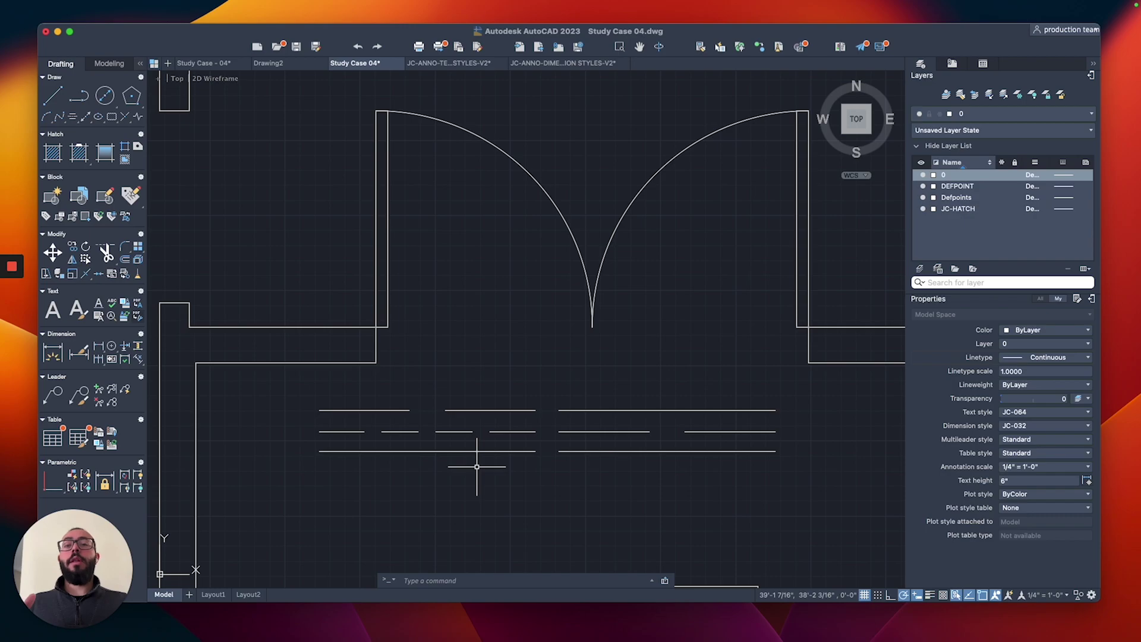
middle_drag(519, 441, 521, 489)
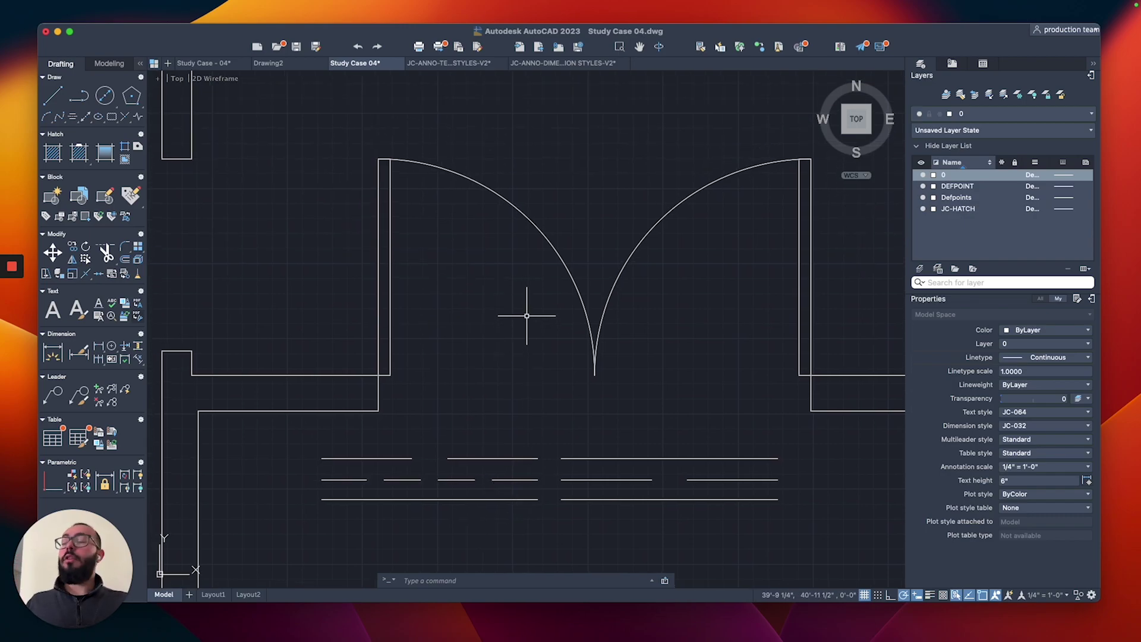
middle_drag(526, 316, 524, 356)
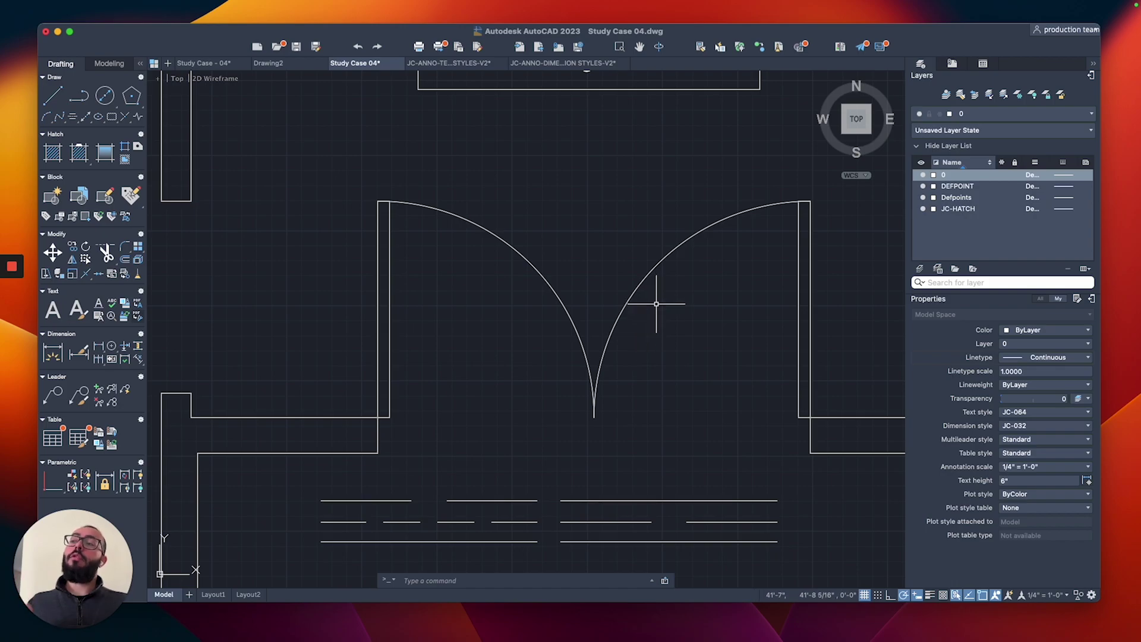
Crossing-select both door swing arcs and assign them the HIDDEN2 linetype in Properties
click(660, 283)
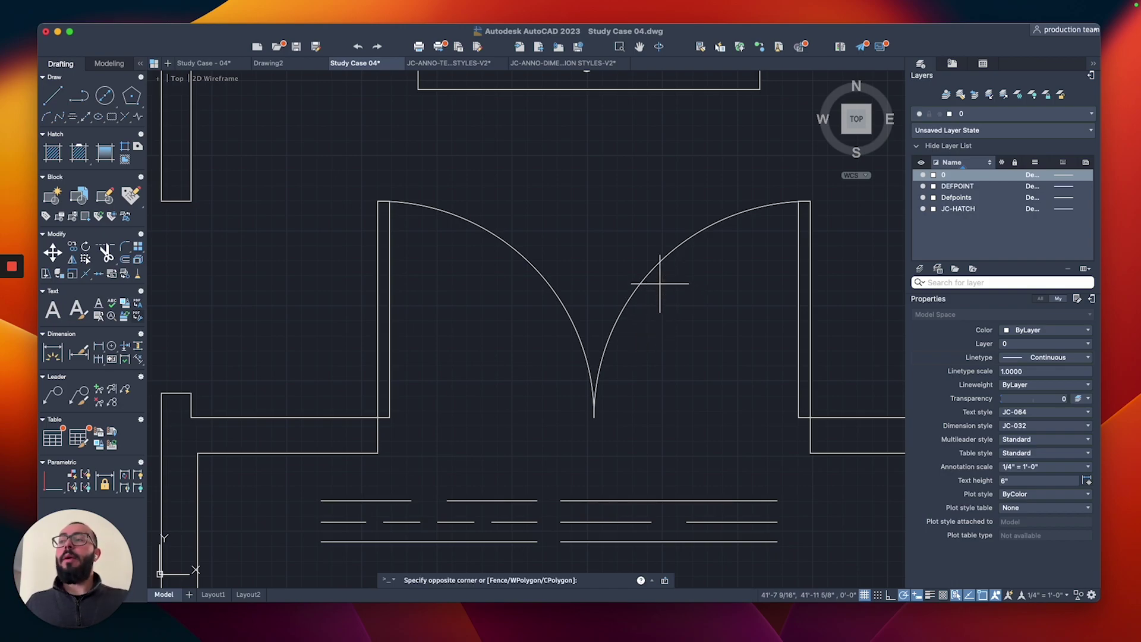
click(529, 298)
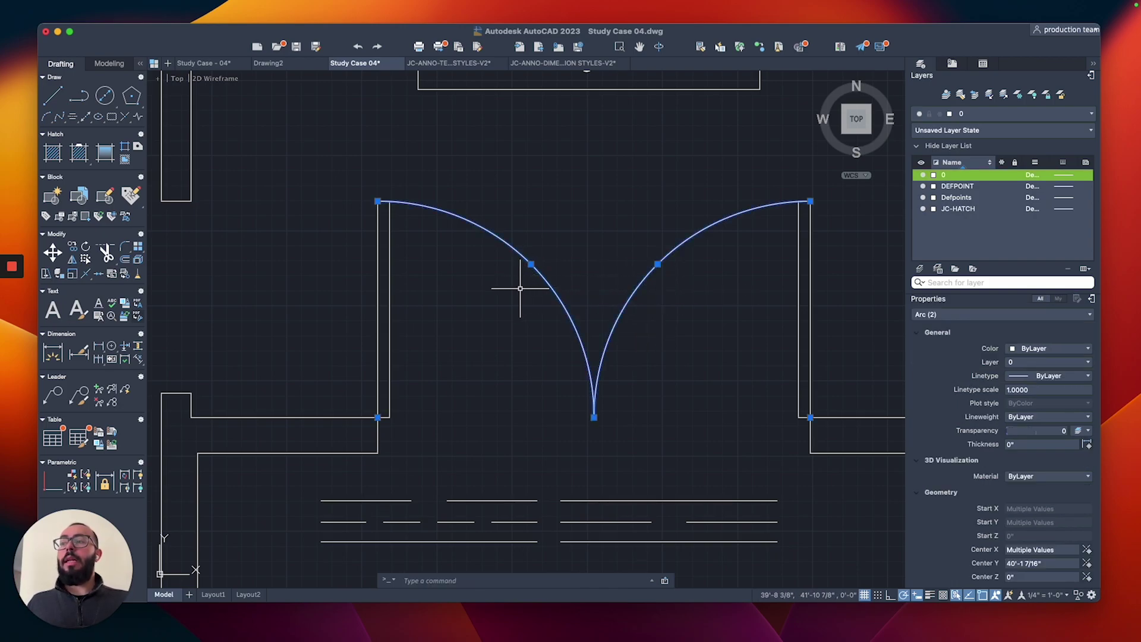
click(1040, 378)
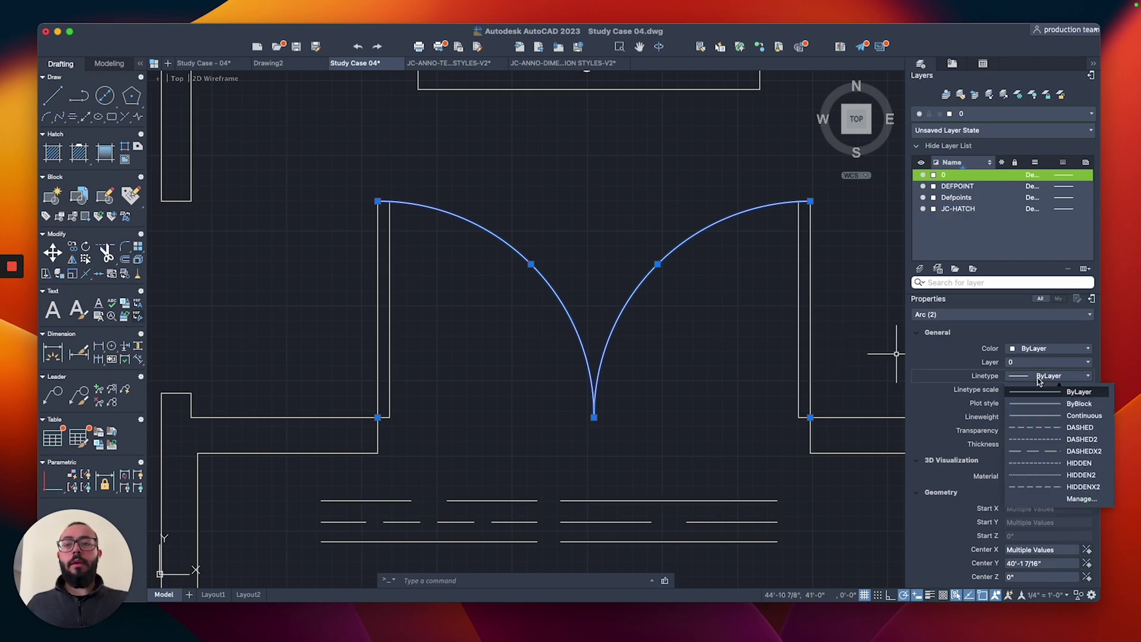
click(1044, 475)
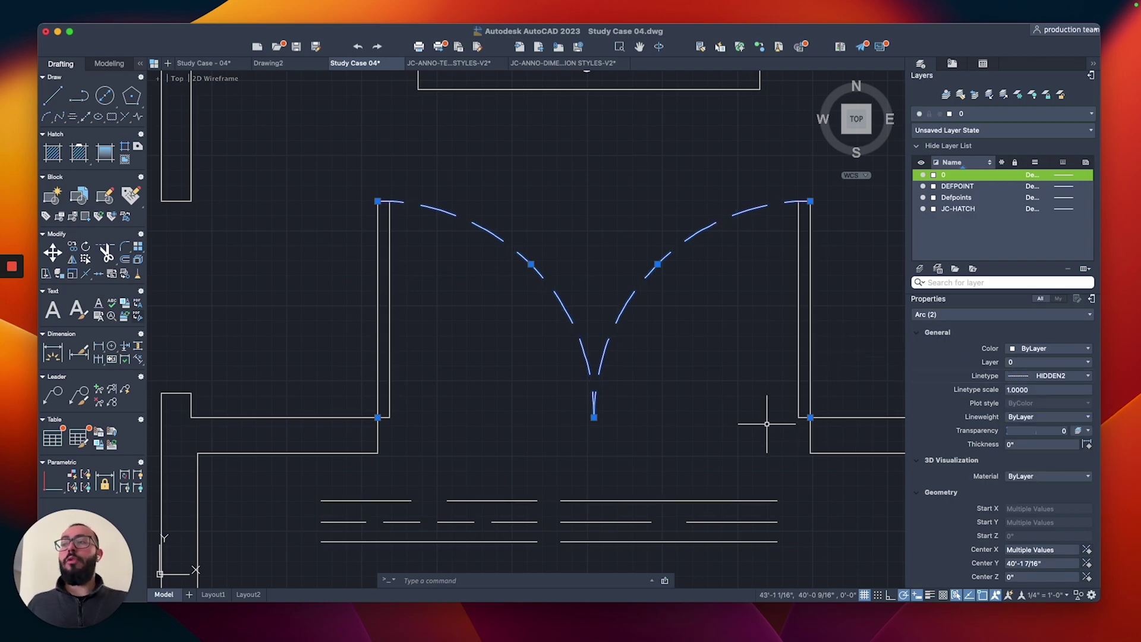
key(Escape)
middle_drag(688, 408, 676, 382)
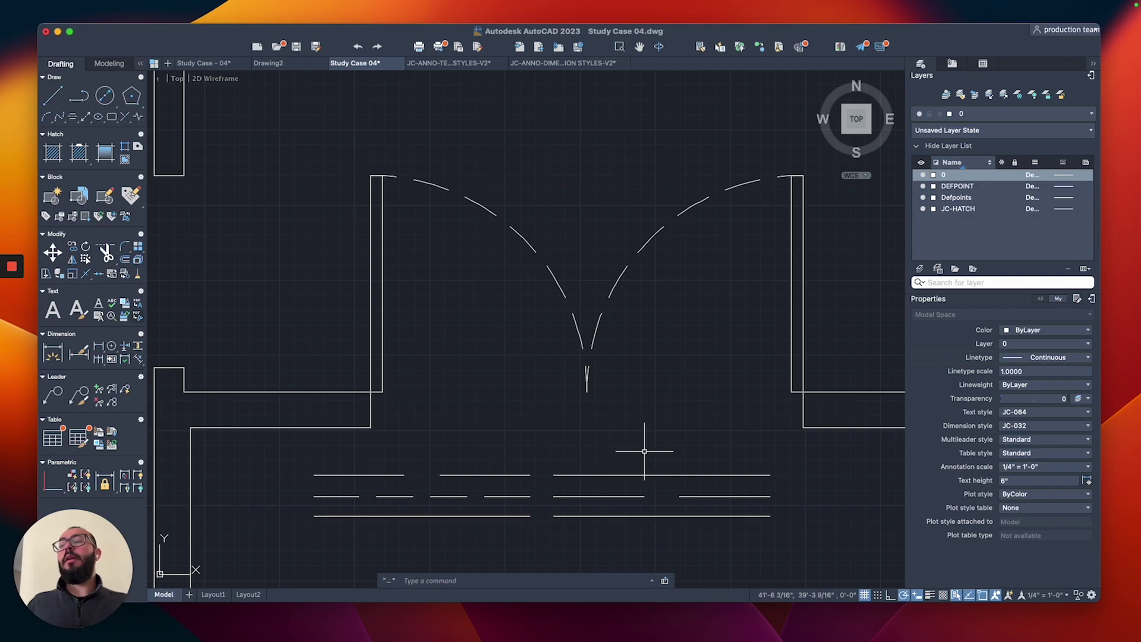
Crossing-select the six dashed and hidden sample lines beneath the doorway and delete them
click(622, 456)
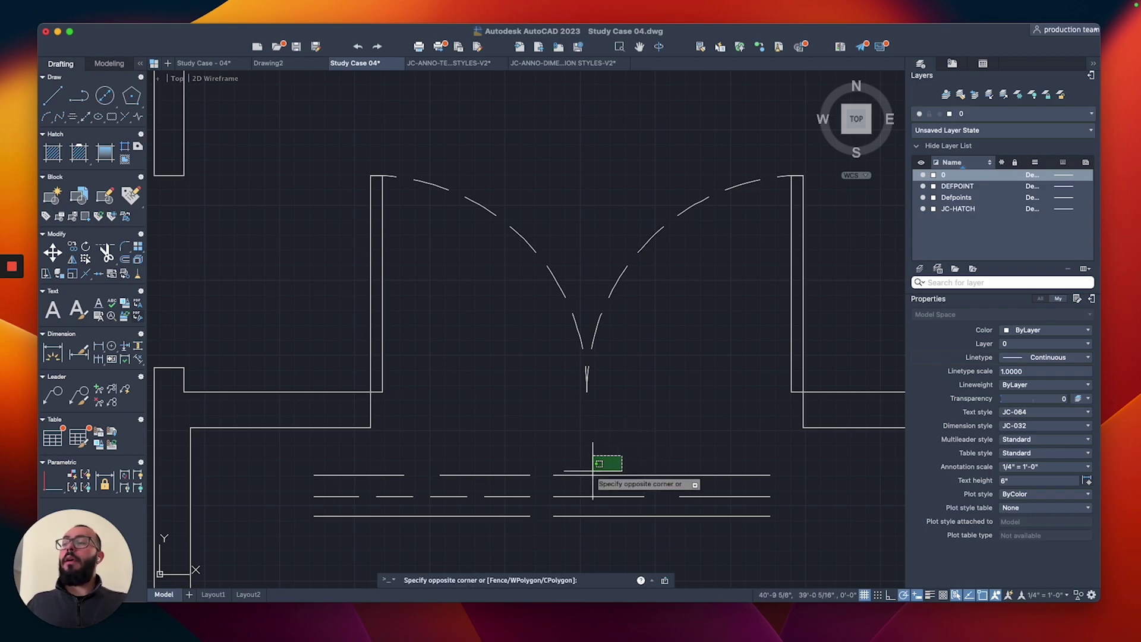
click(466, 543)
key(Delete)
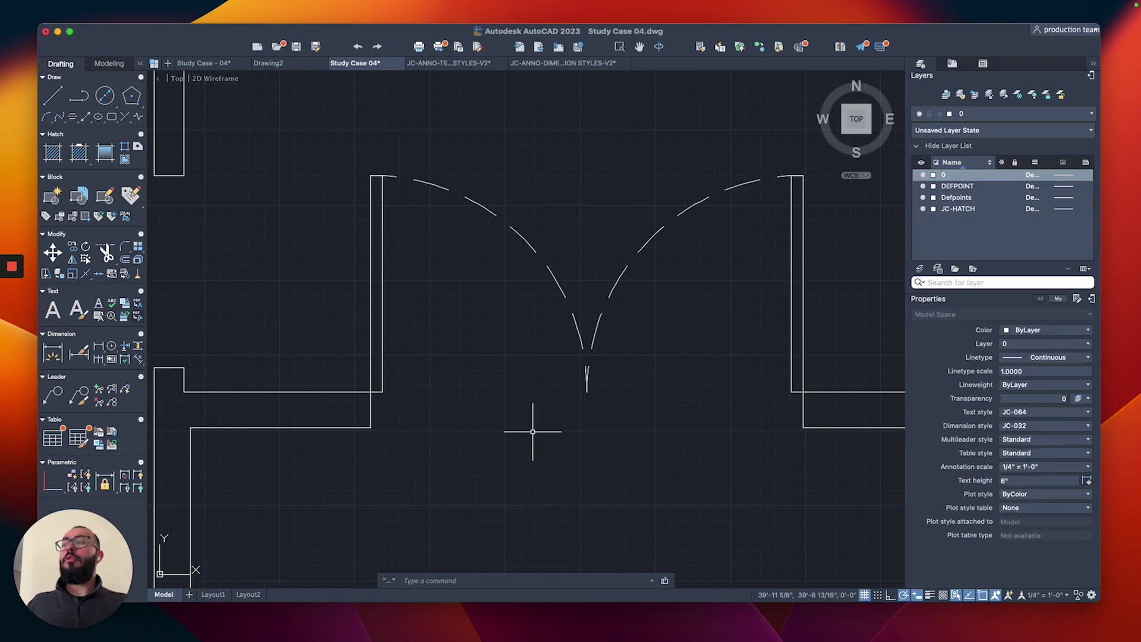